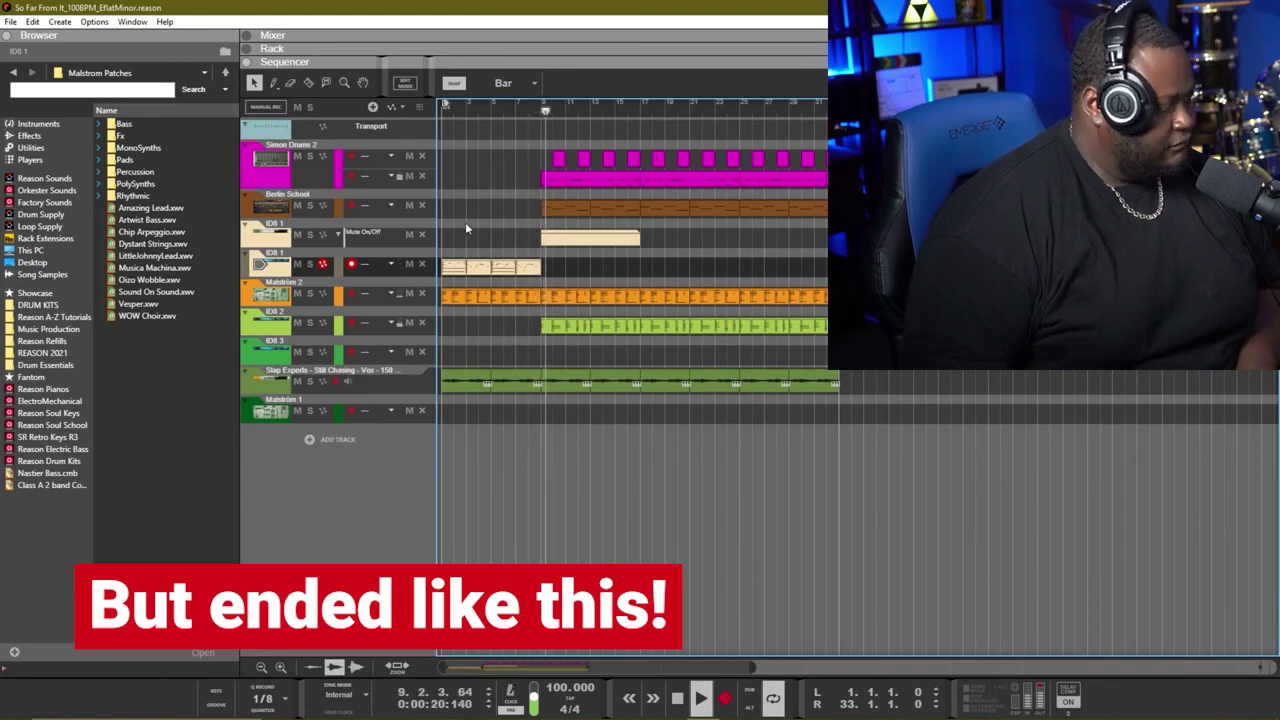
Step: Arm the ID8 3 track for recording and show the rack
left_click(348, 353)
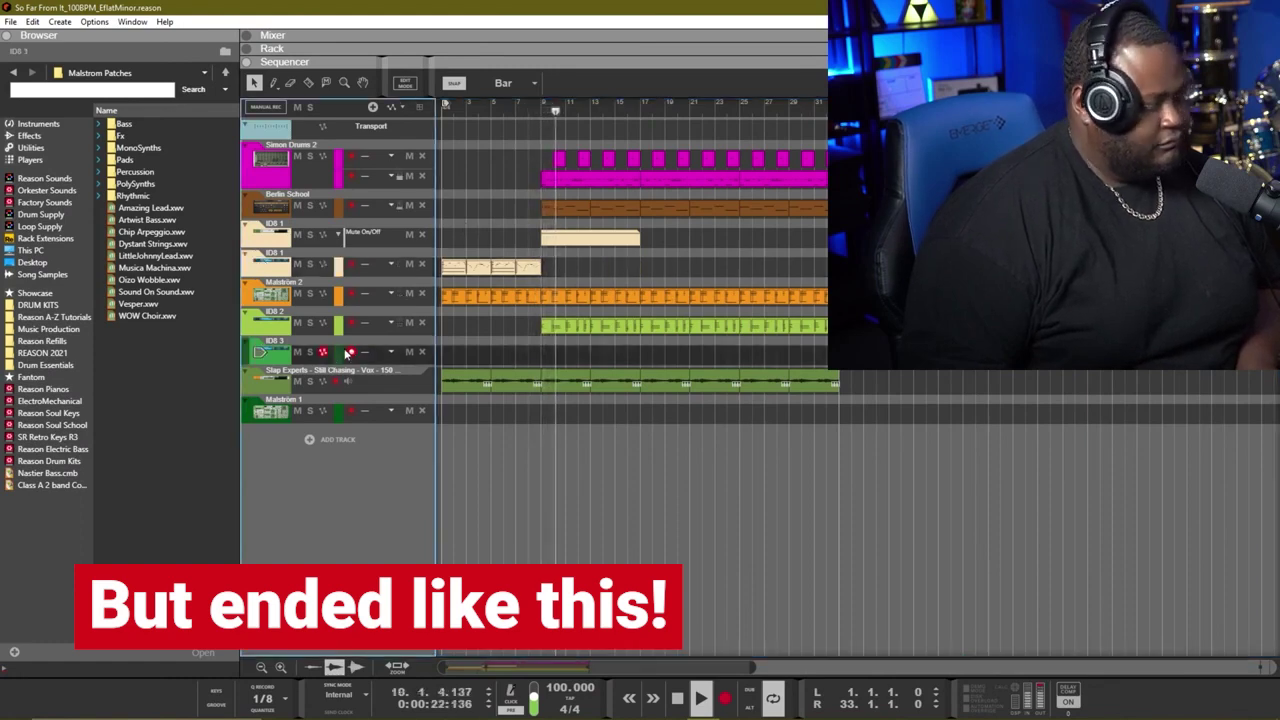
key("F6")
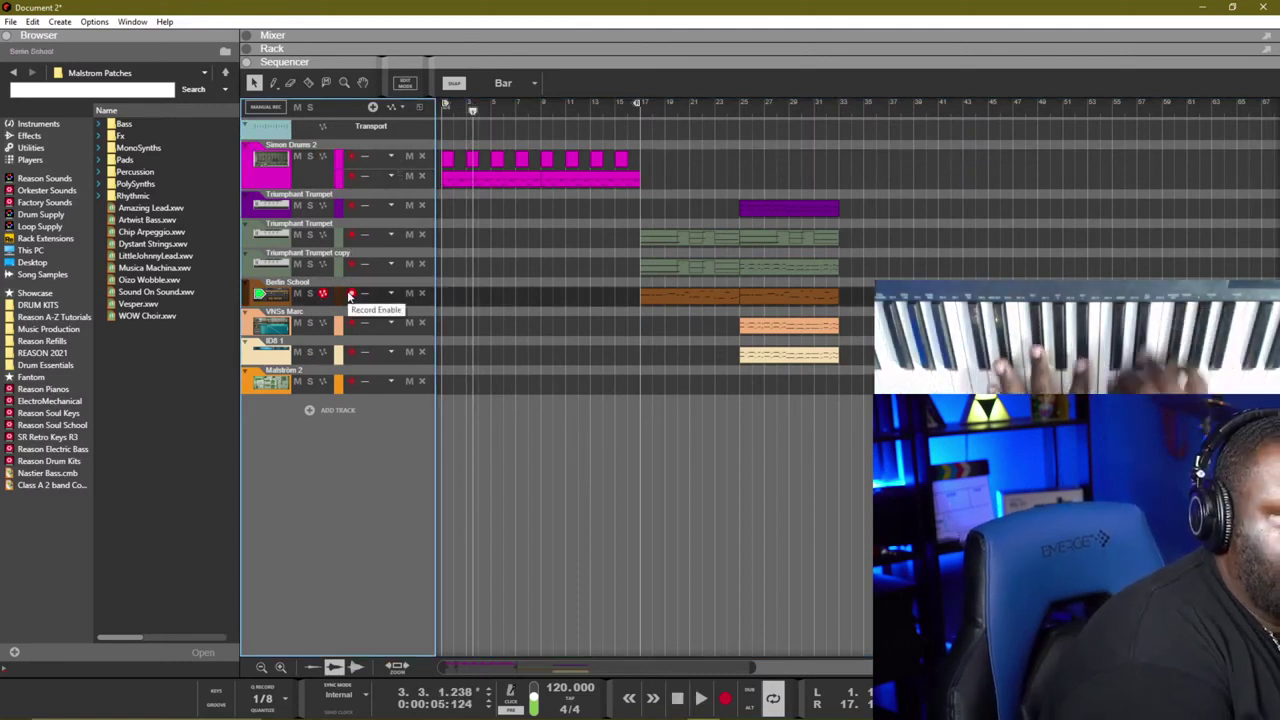
Step: Audition the drum loop from the song start with the Berlin School bass track armed
key("Home")
key("space")
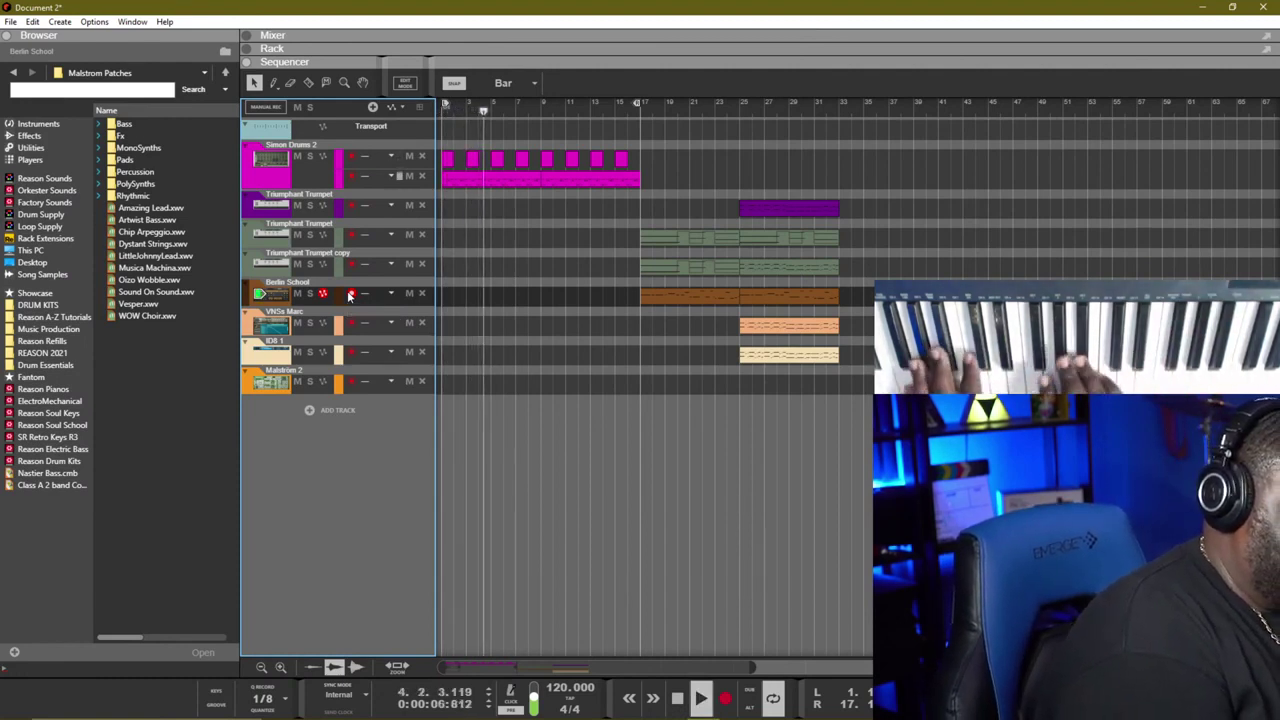
key("space")
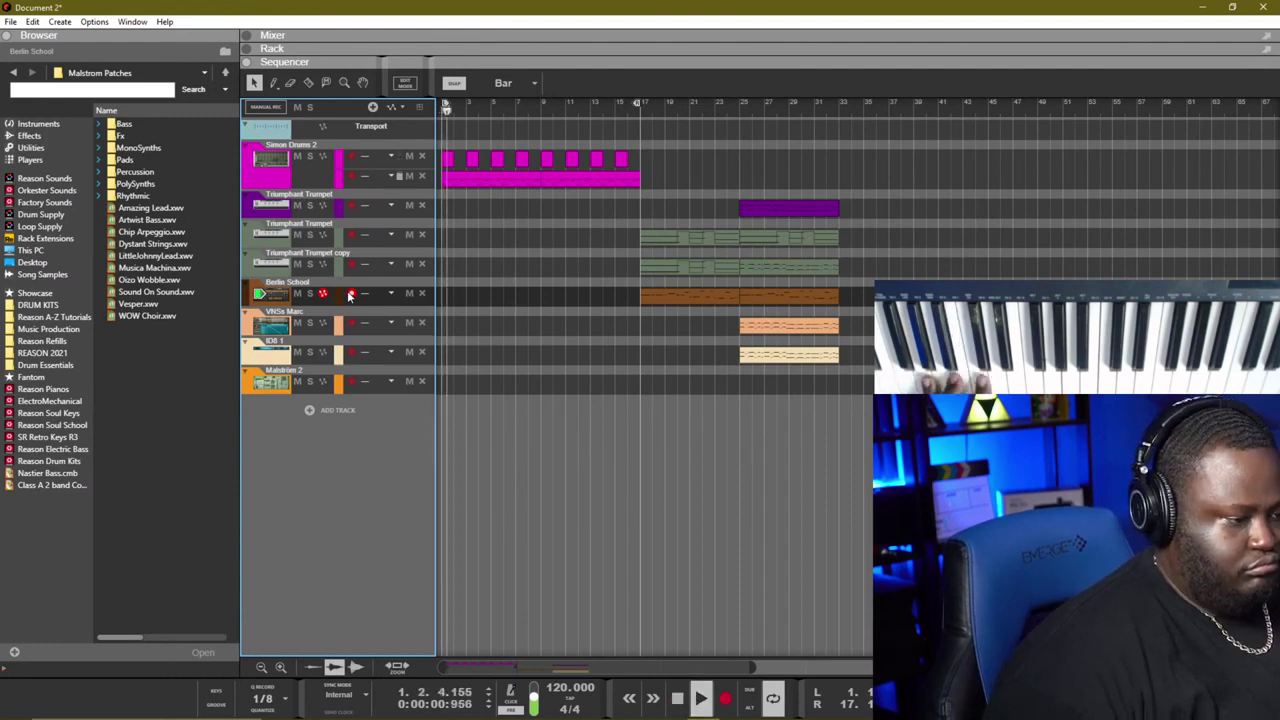
key("space")
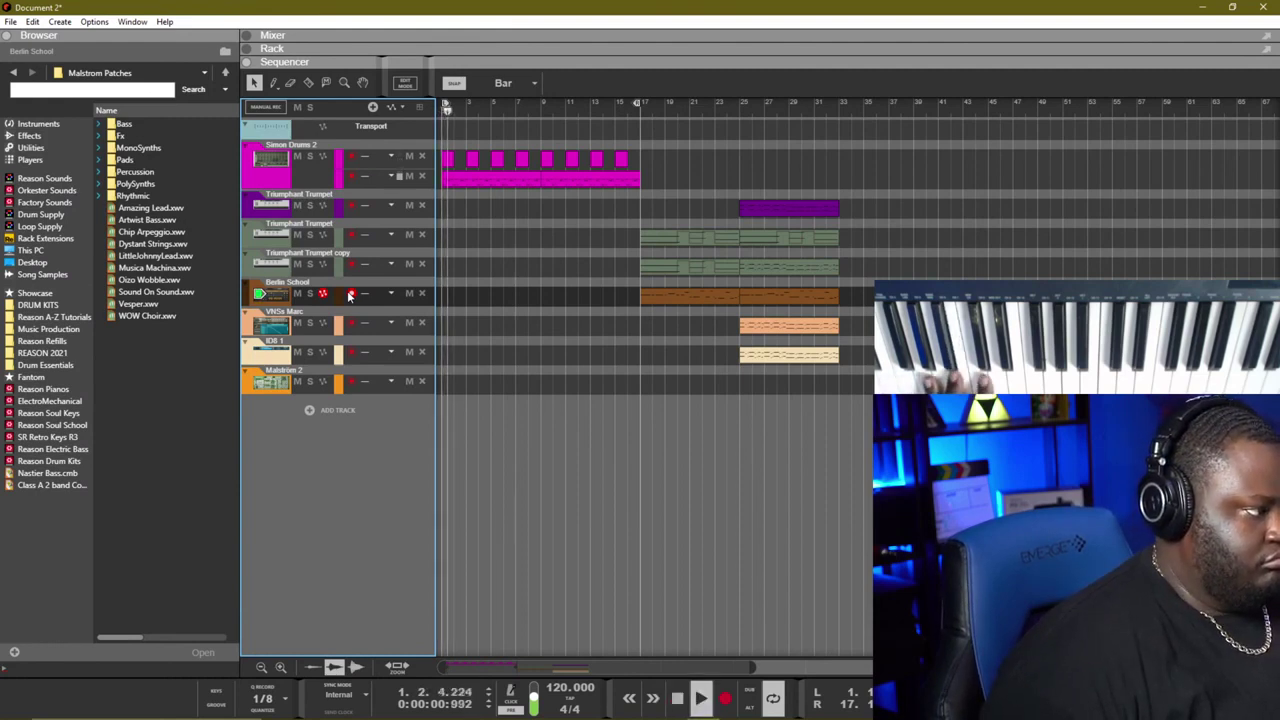
key("space")
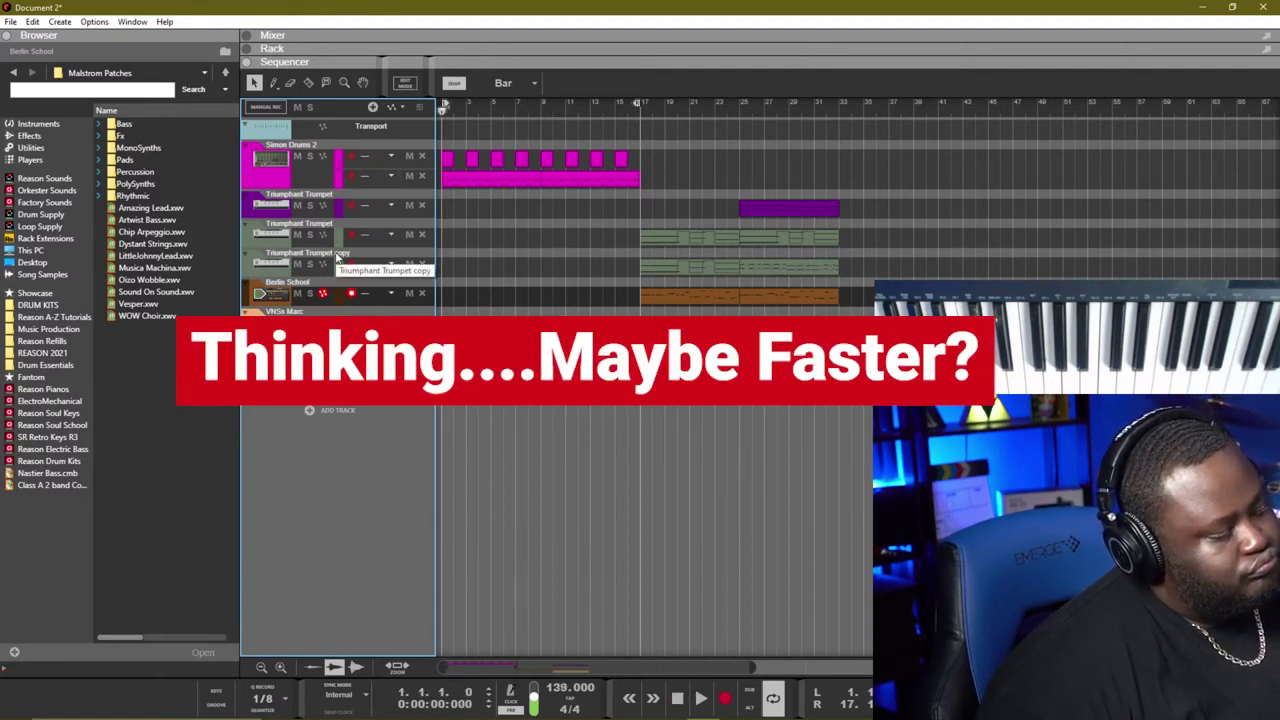
Step: Set the song tempo to 105 BPM and play the drum loop from the start
key("space")
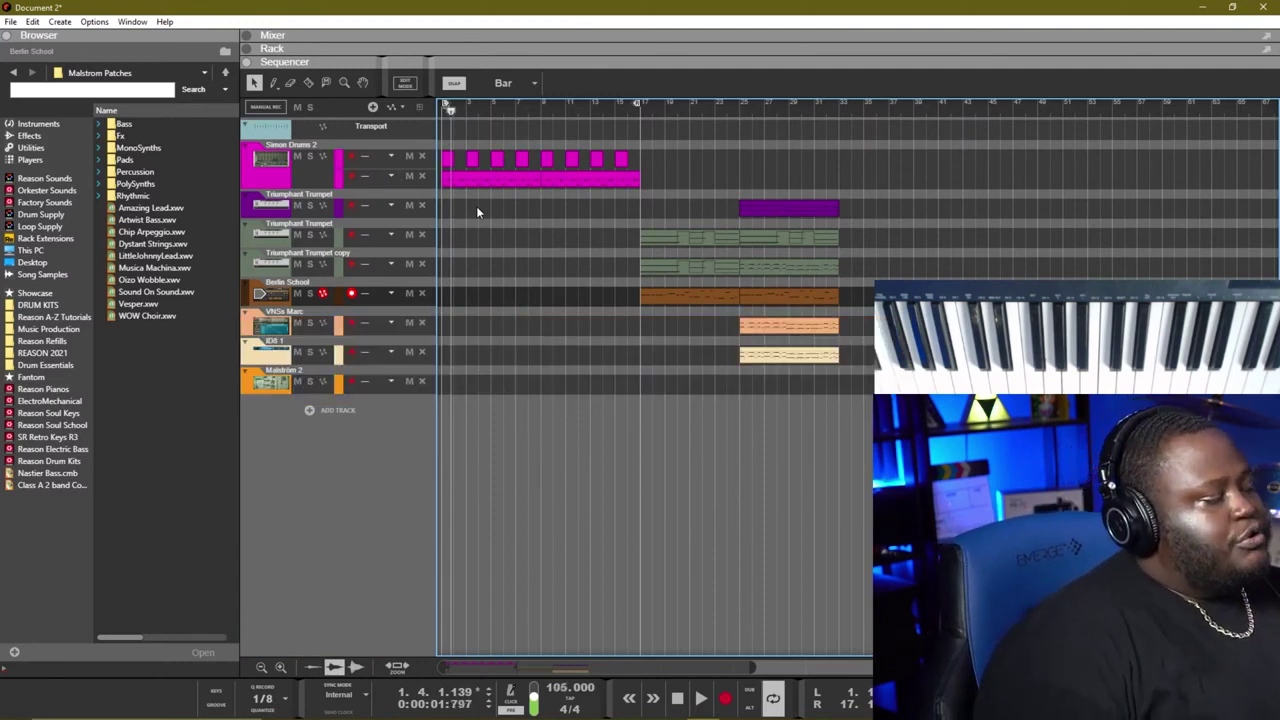
key("space")
key("space")
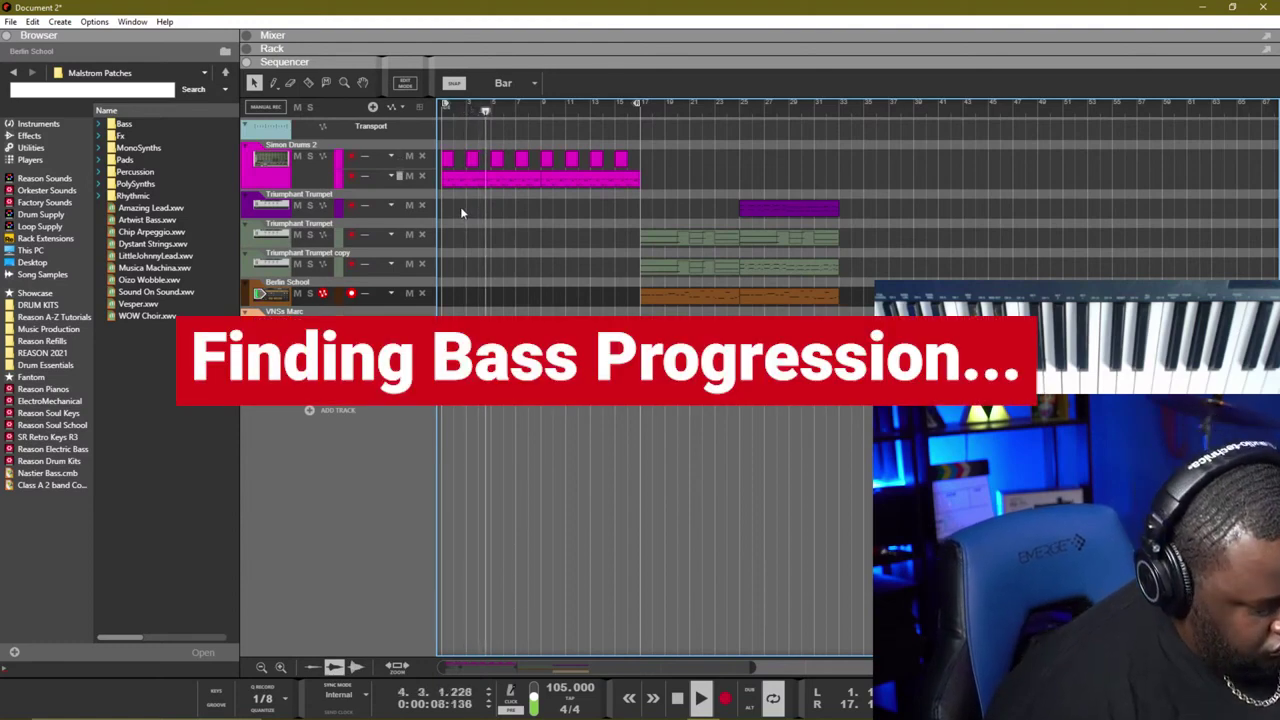
Step: Record a nine-bar Malström 2 part from bar 1 and play it back in the sequencer
key("space")
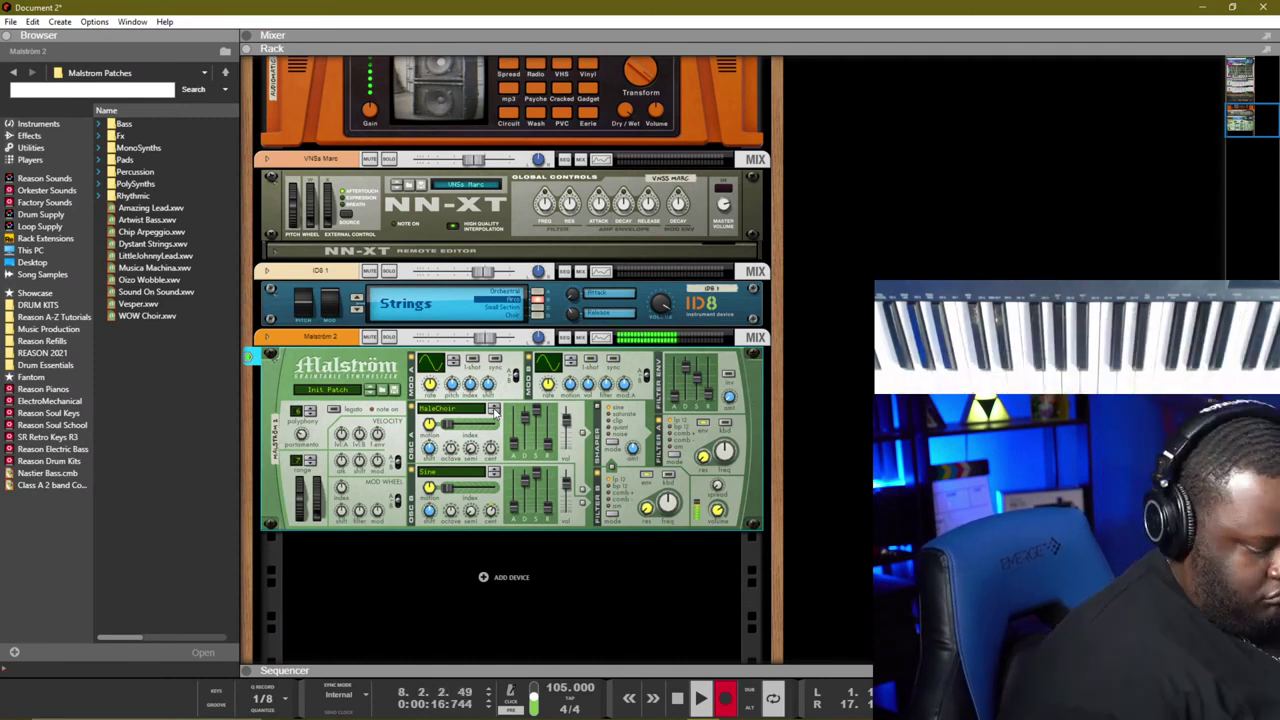
key("space")
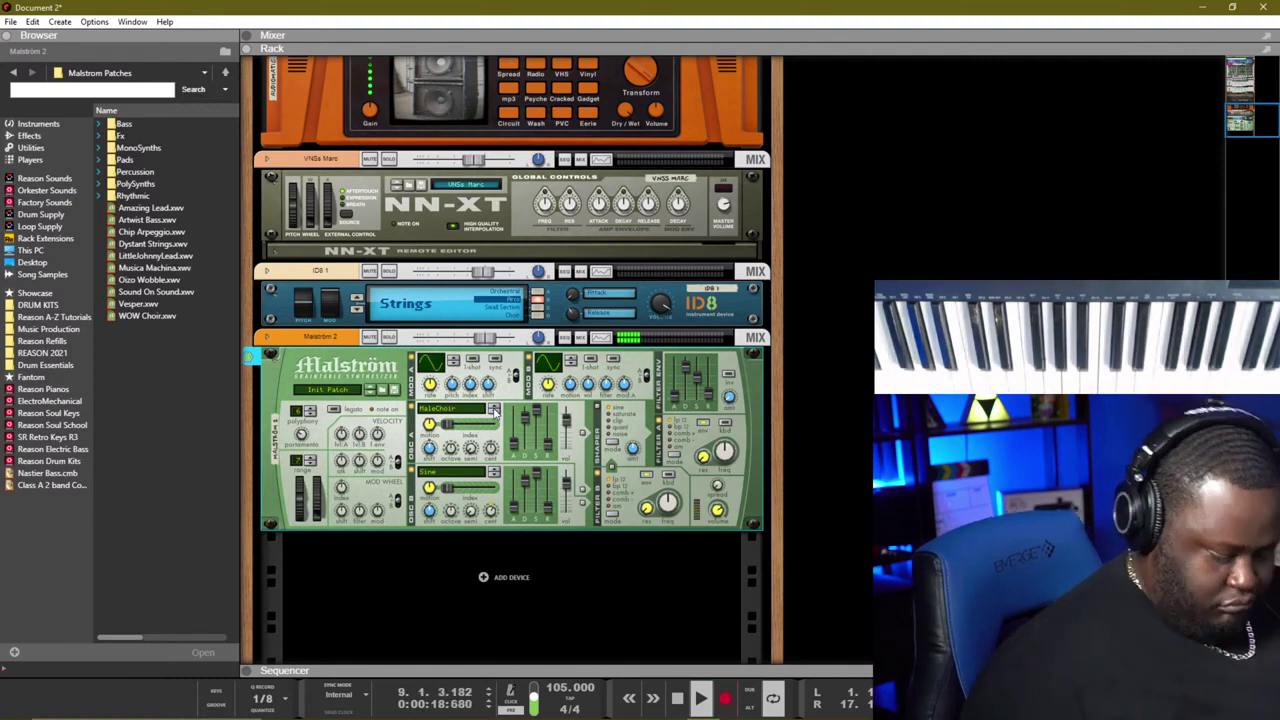
key("F7")
key("space")
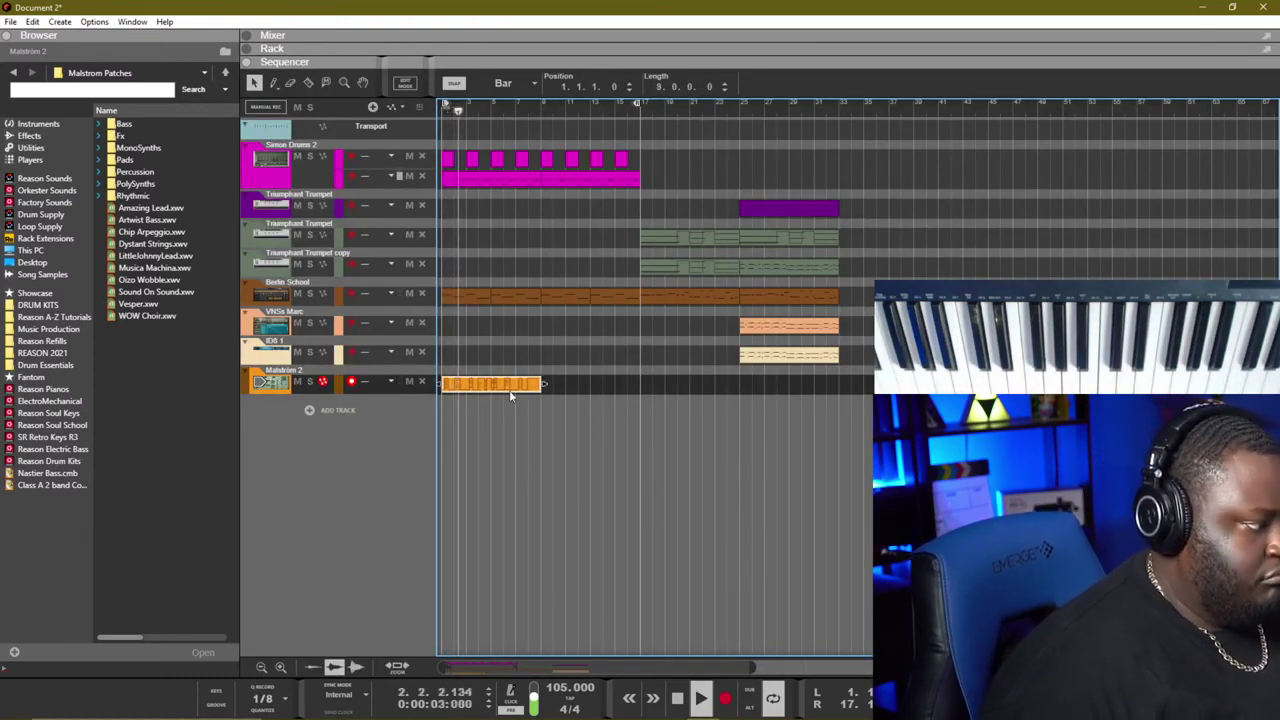
Step: Insert an ECF-42 Envelope Controlled Filter on the Malström 2 synthesizer in the rack
key("F6")
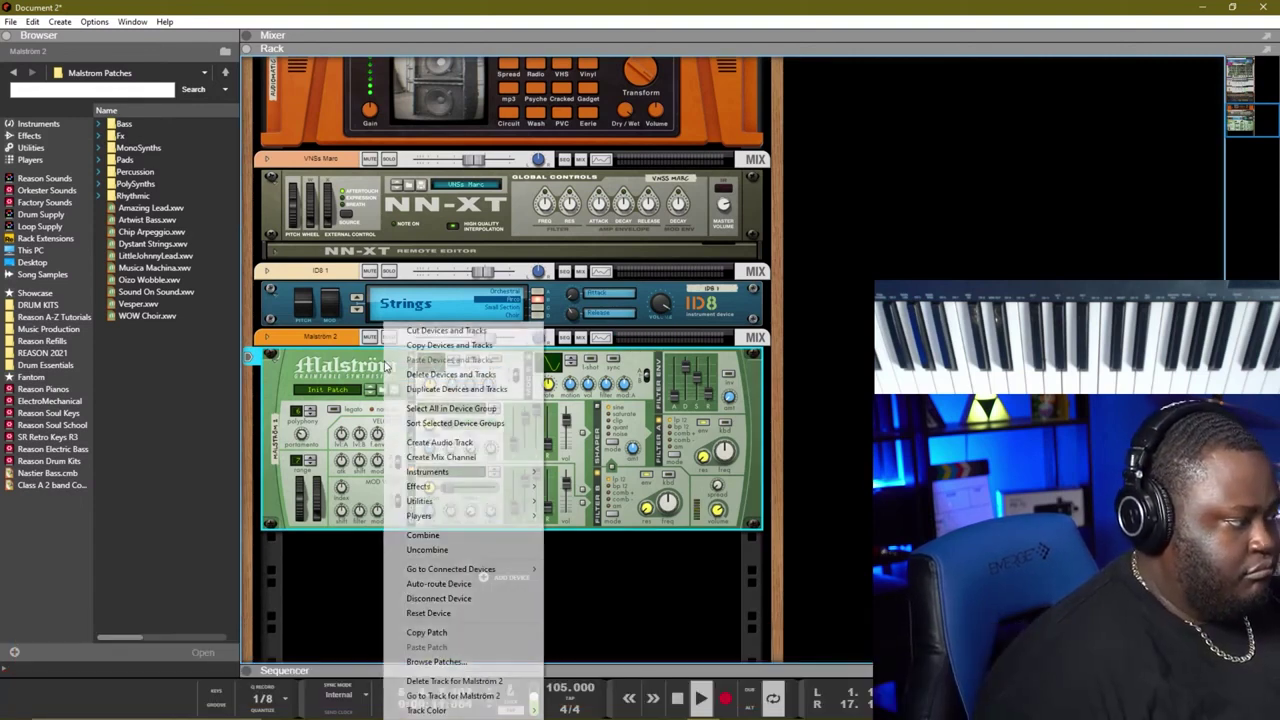
right_click(386, 362)
mouse_move(455, 495)
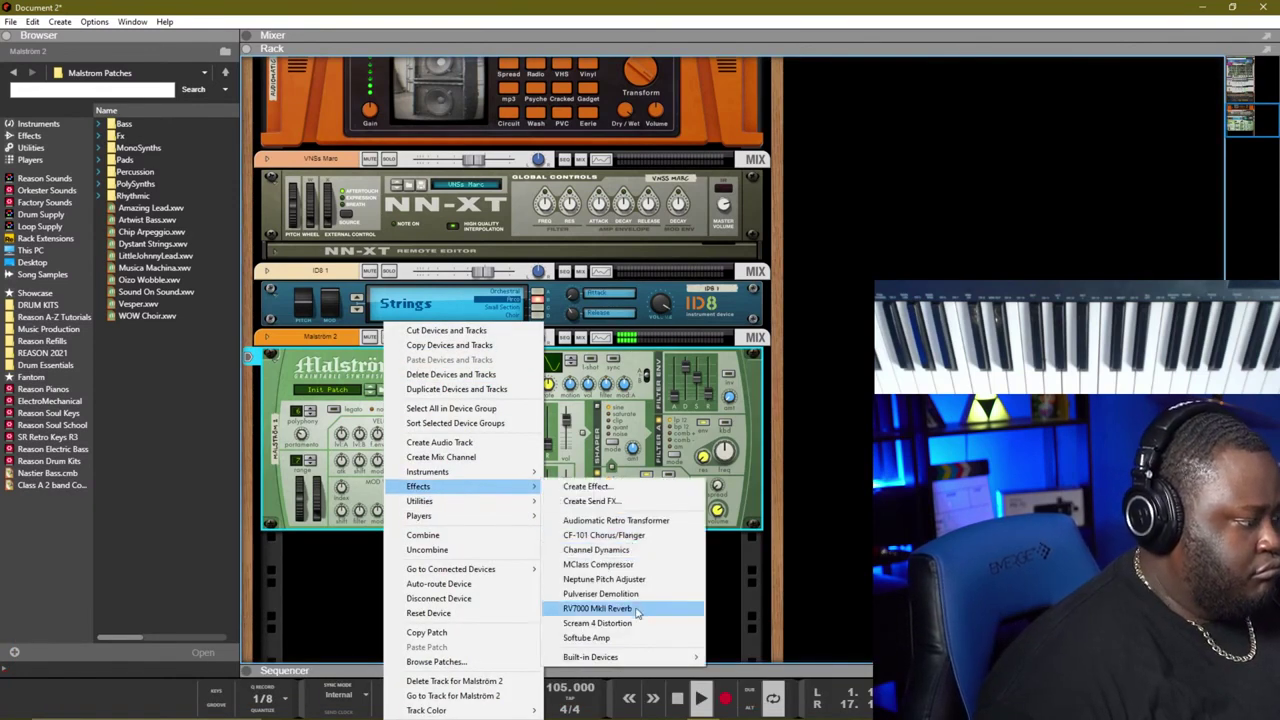
mouse_move(632, 661)
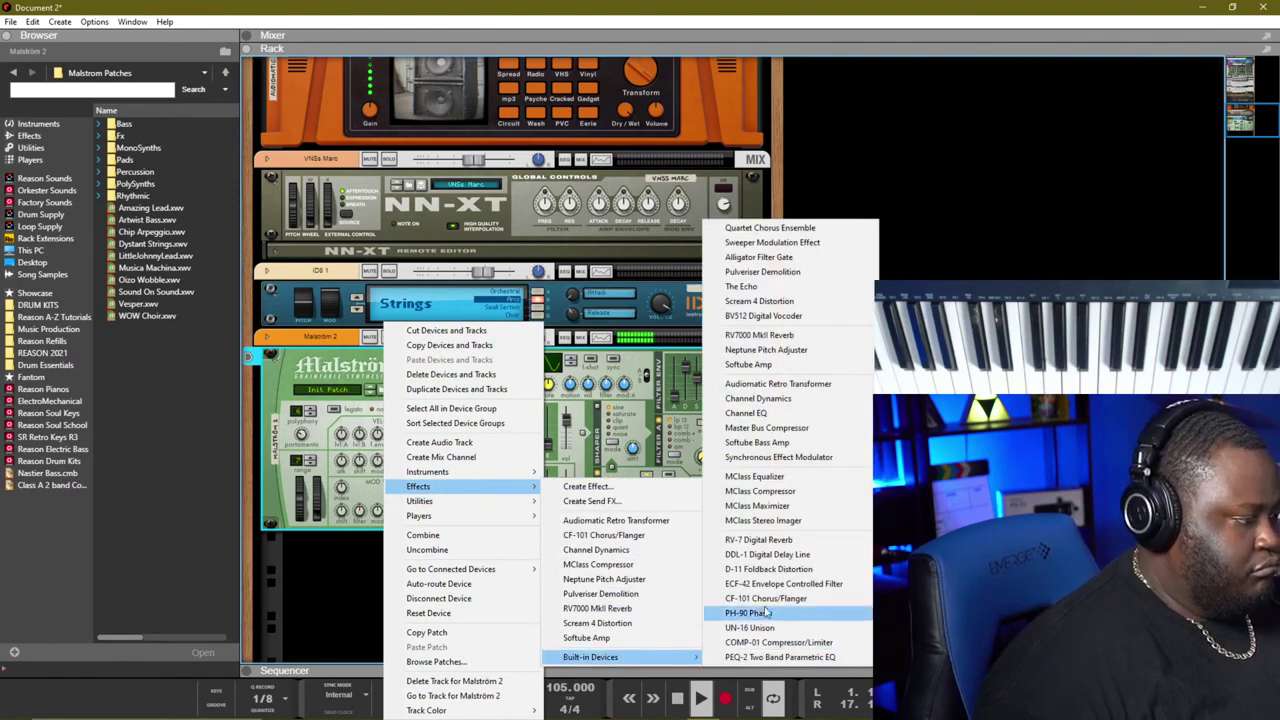
left_click(784, 584)
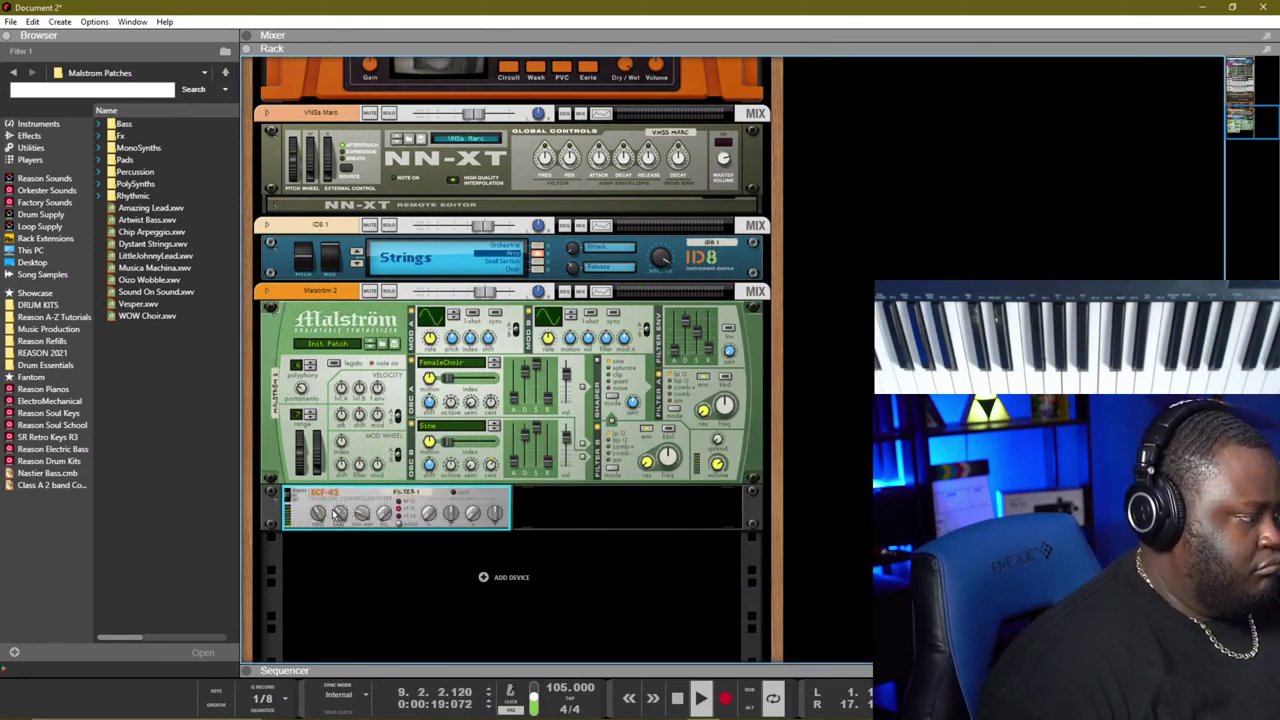
Step: Set Malström 2's Oscillator B Cent to 12 and insert a CF-101 Chorus/Flanger on the synth
key("Home")
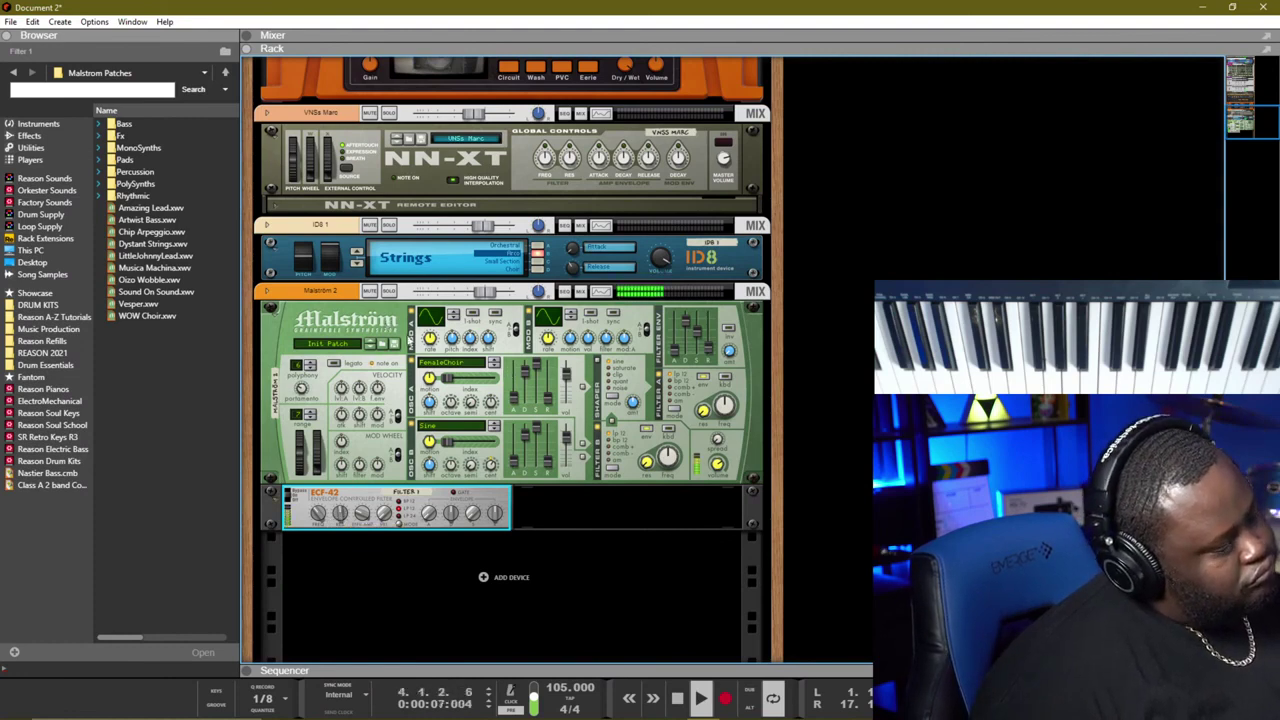
left_click(490, 470)
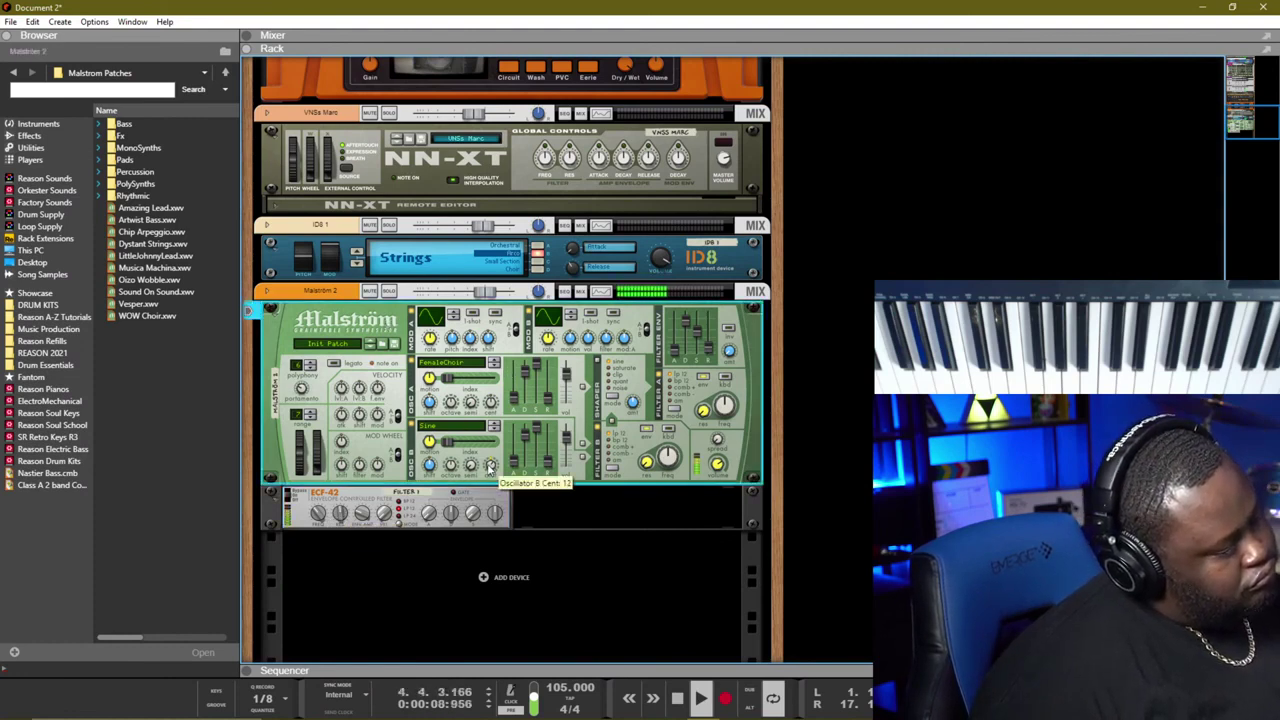
right_click(368, 314)
mouse_move(440, 473)
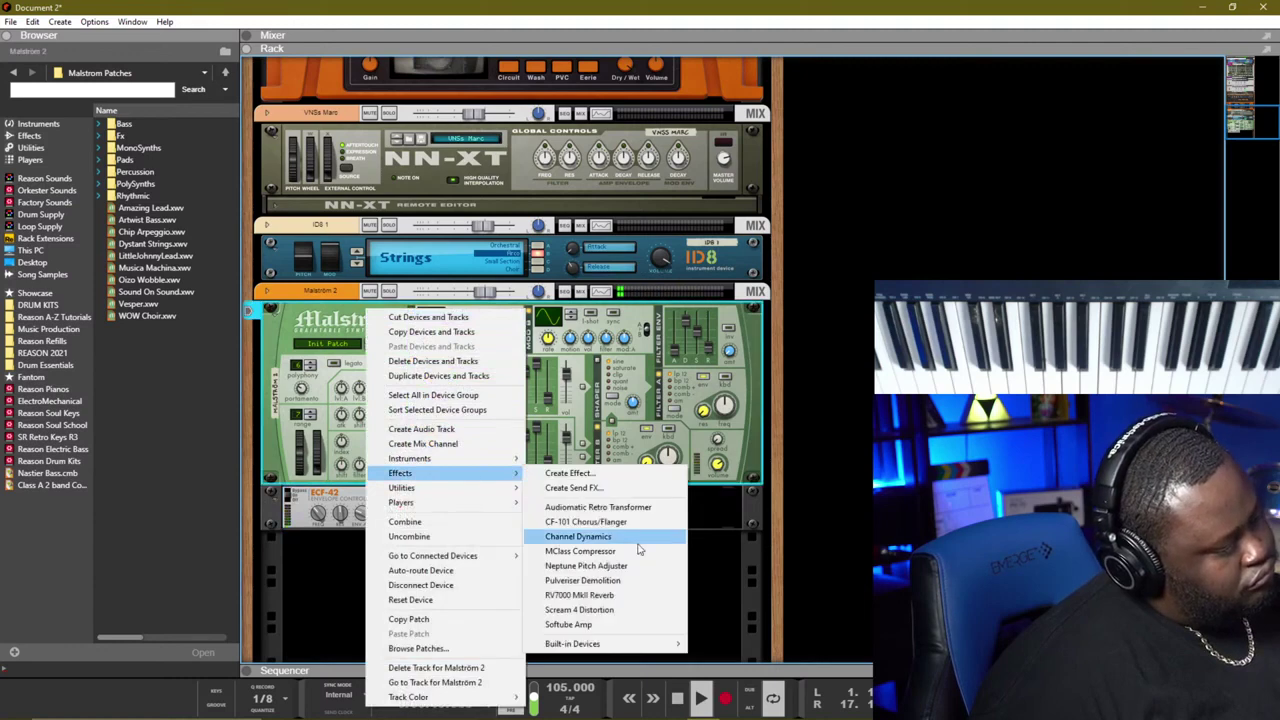
left_click(590, 521)
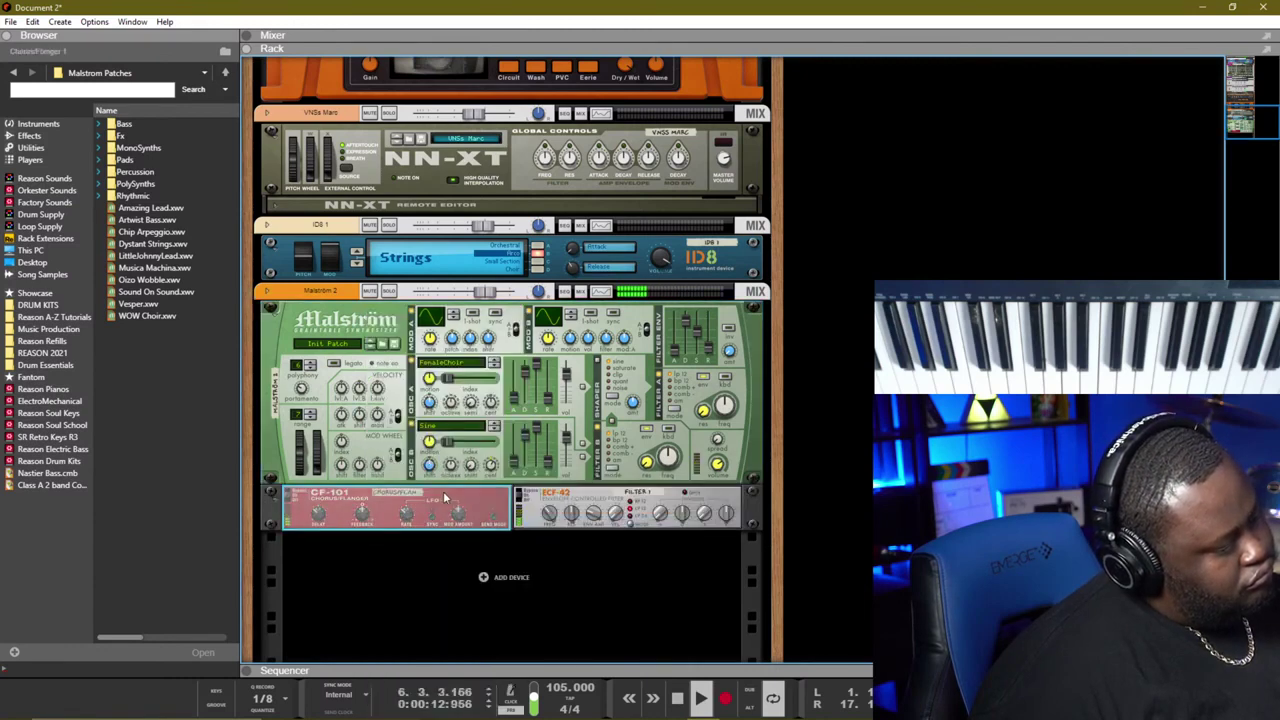
Step: Set the ECF-42 filter frequency to 56 and insert an RV7000 MkII Reverb on Malström 2
left_click(548, 515)
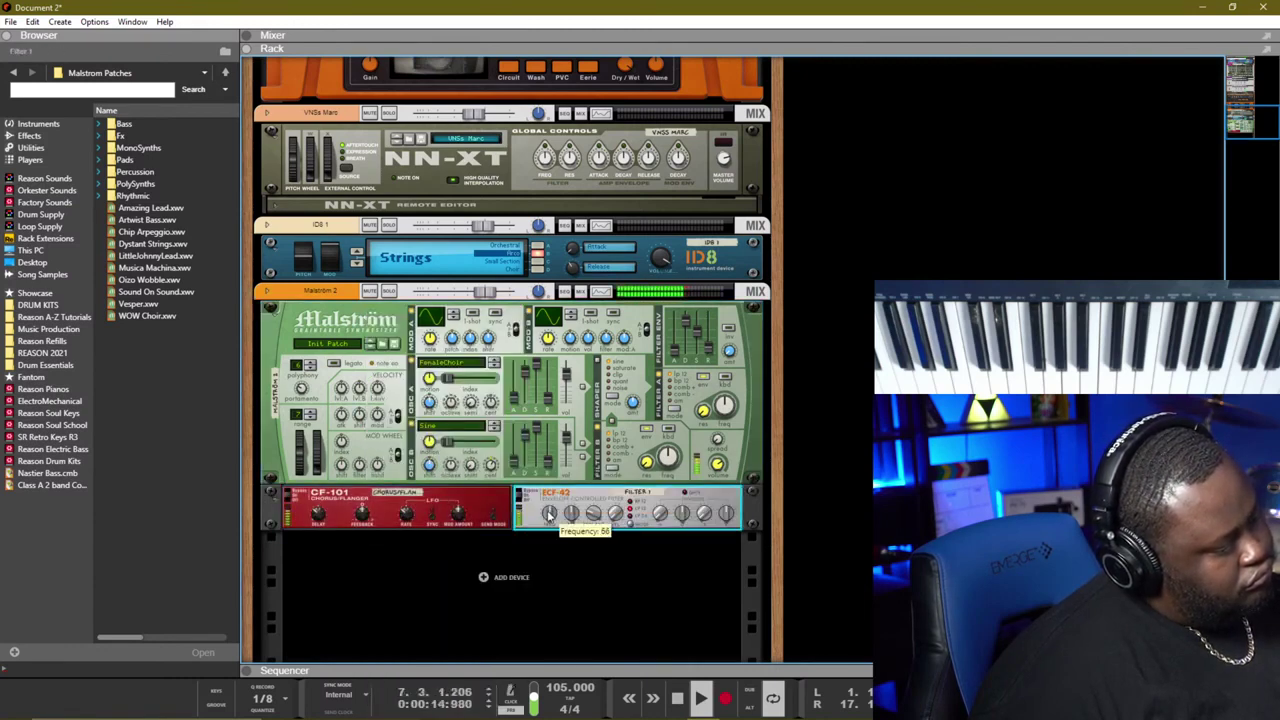
right_click(372, 316)
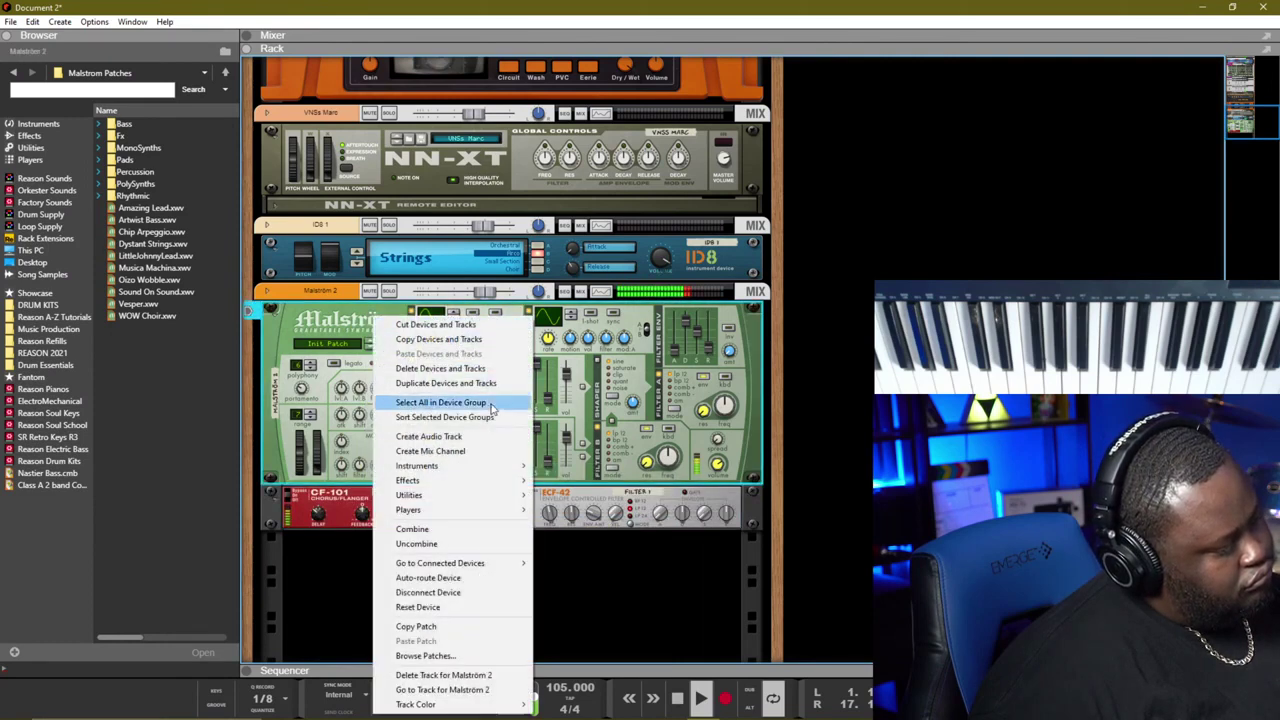
mouse_move(475, 487)
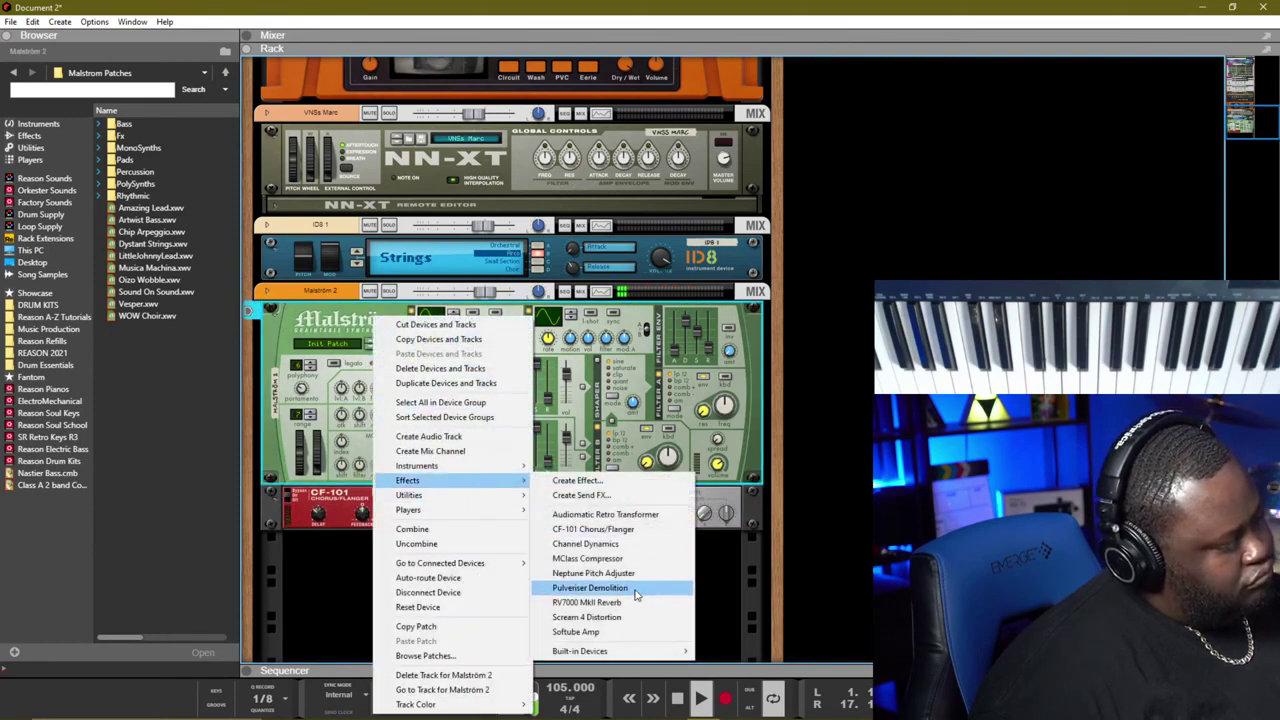
left_click(580, 602)
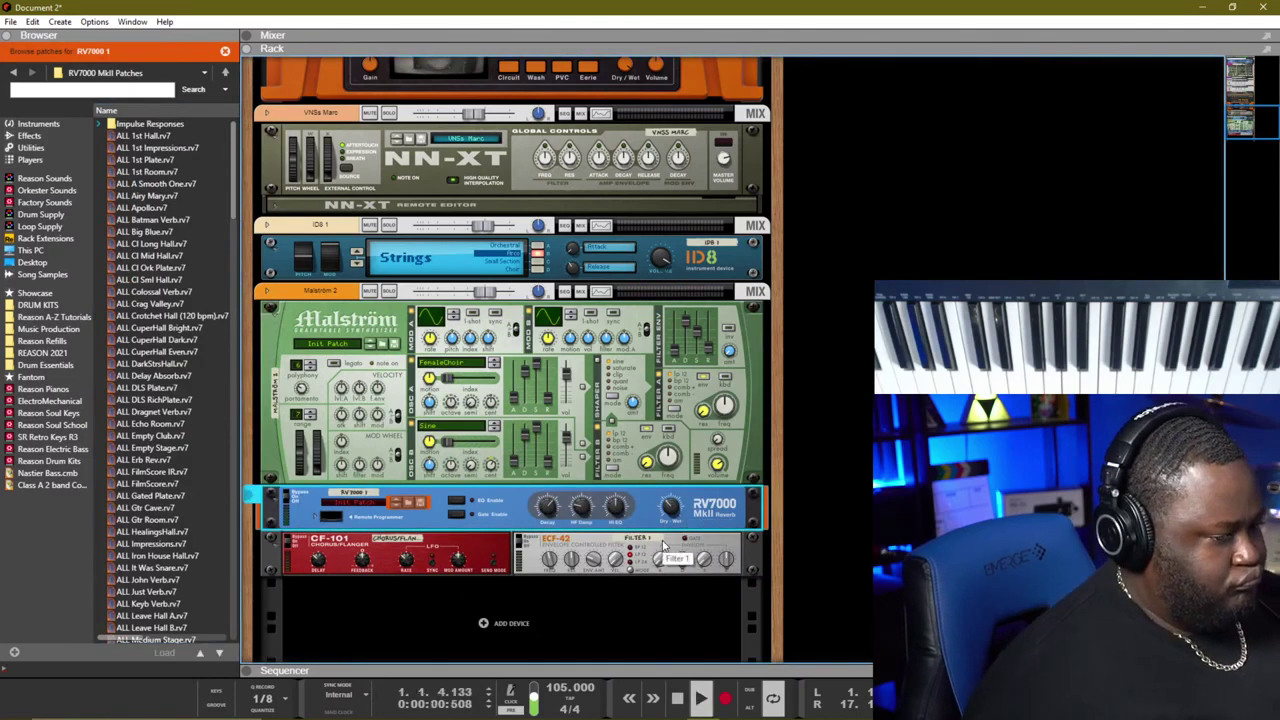
Step: Move the existing Malström 2 clip to bar 22 and record a new eight-bar part from bar 1
key("F7")
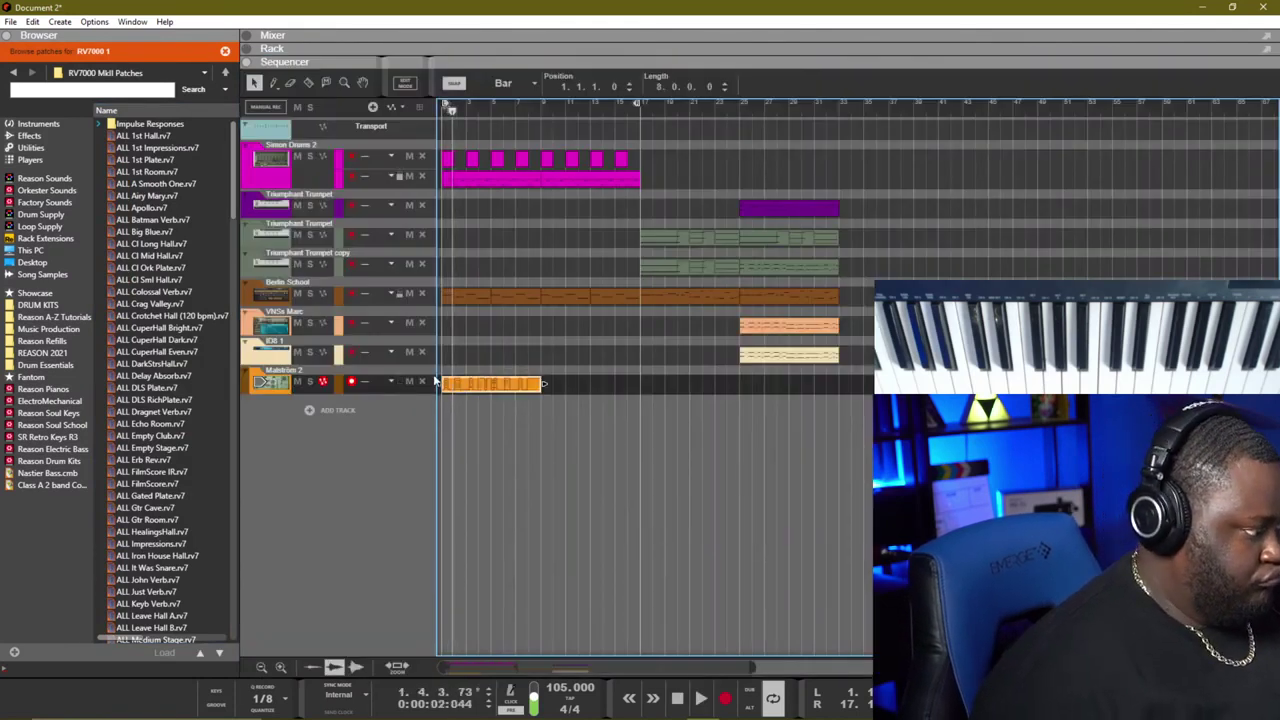
left_click_drag(480, 384, 736, 386)
key("KP_0")
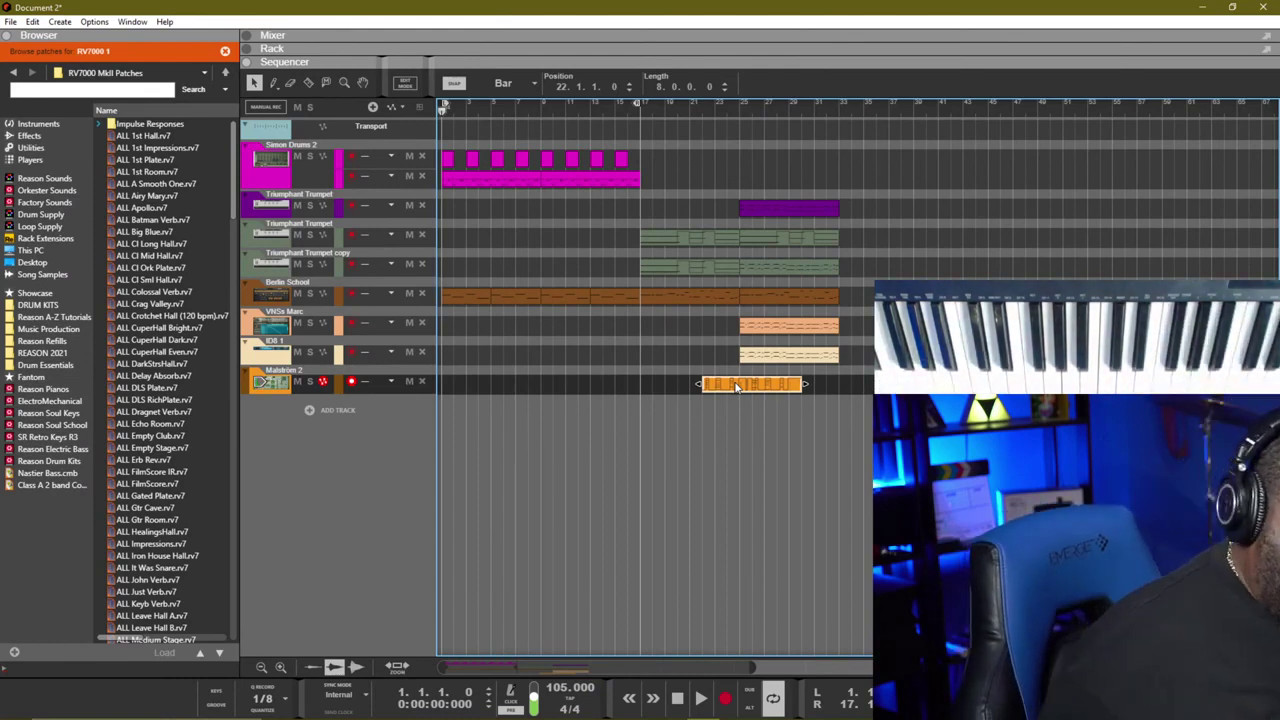
key("ctrl+Return")
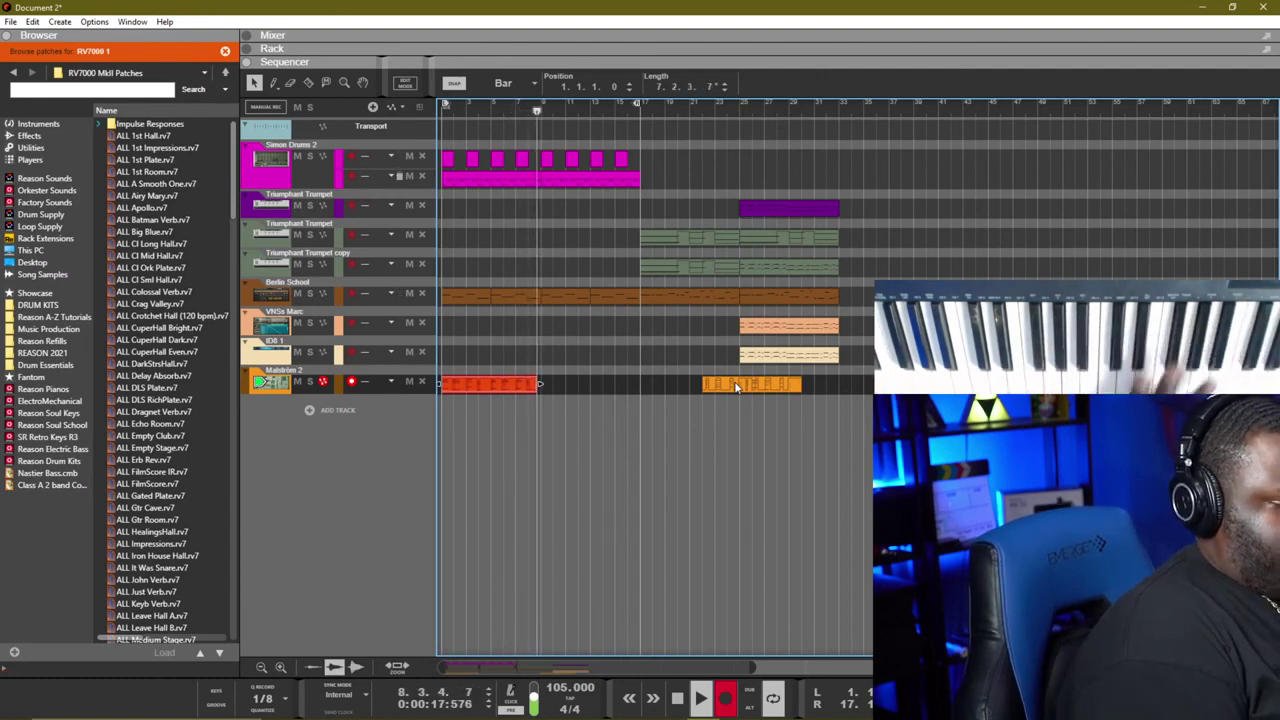
key("space")
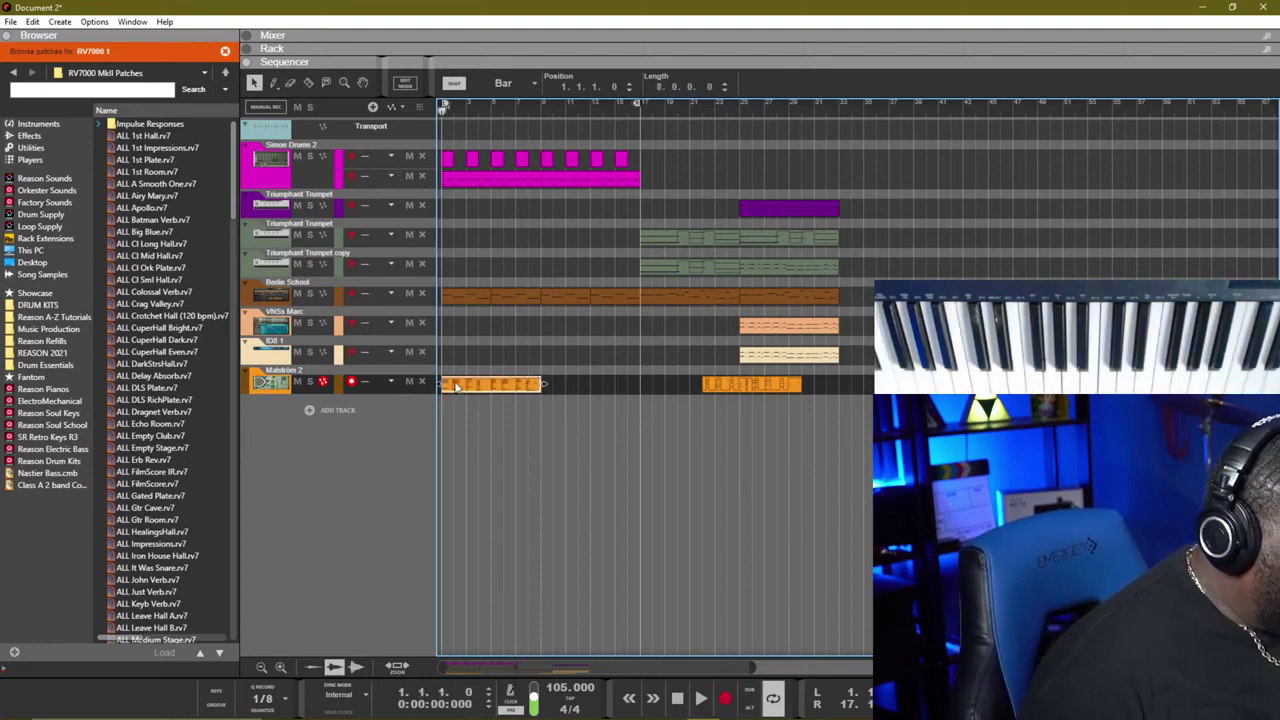
Step: Copy the new Malström 2 part onto an ID8 2 track and play it with the arrangement
key("ctrl+d")
key("space")
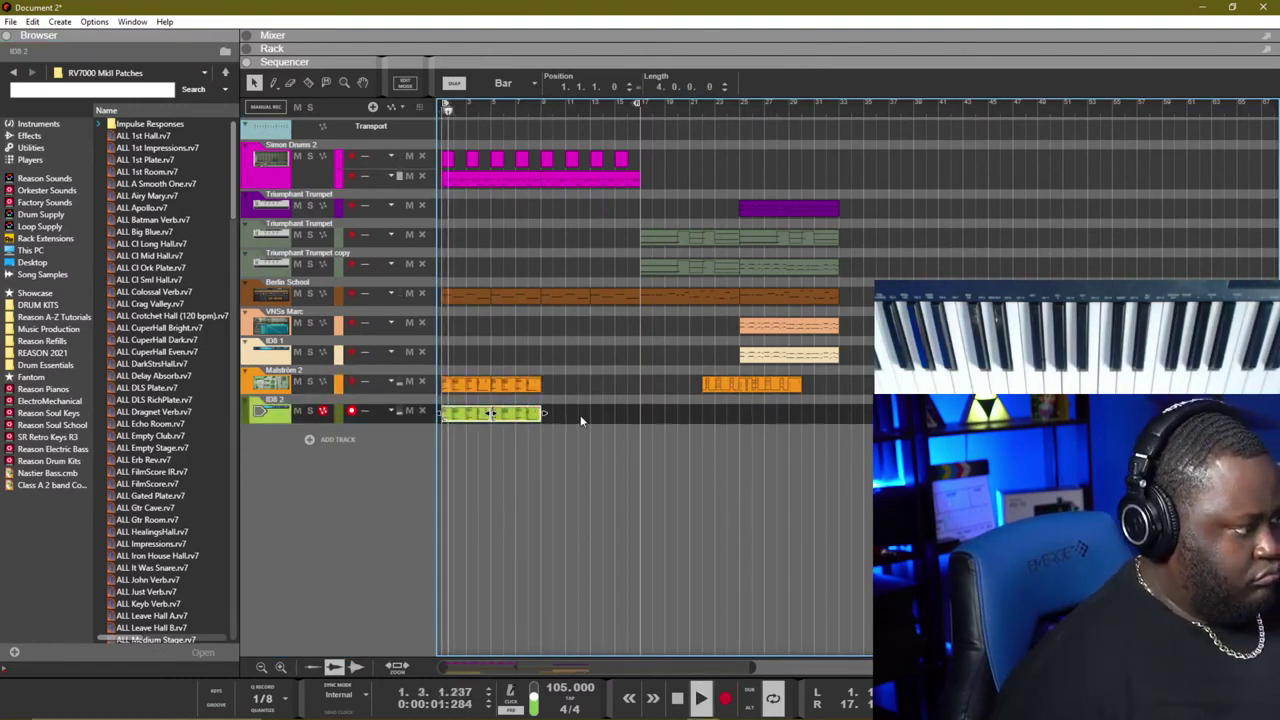
key("F5")
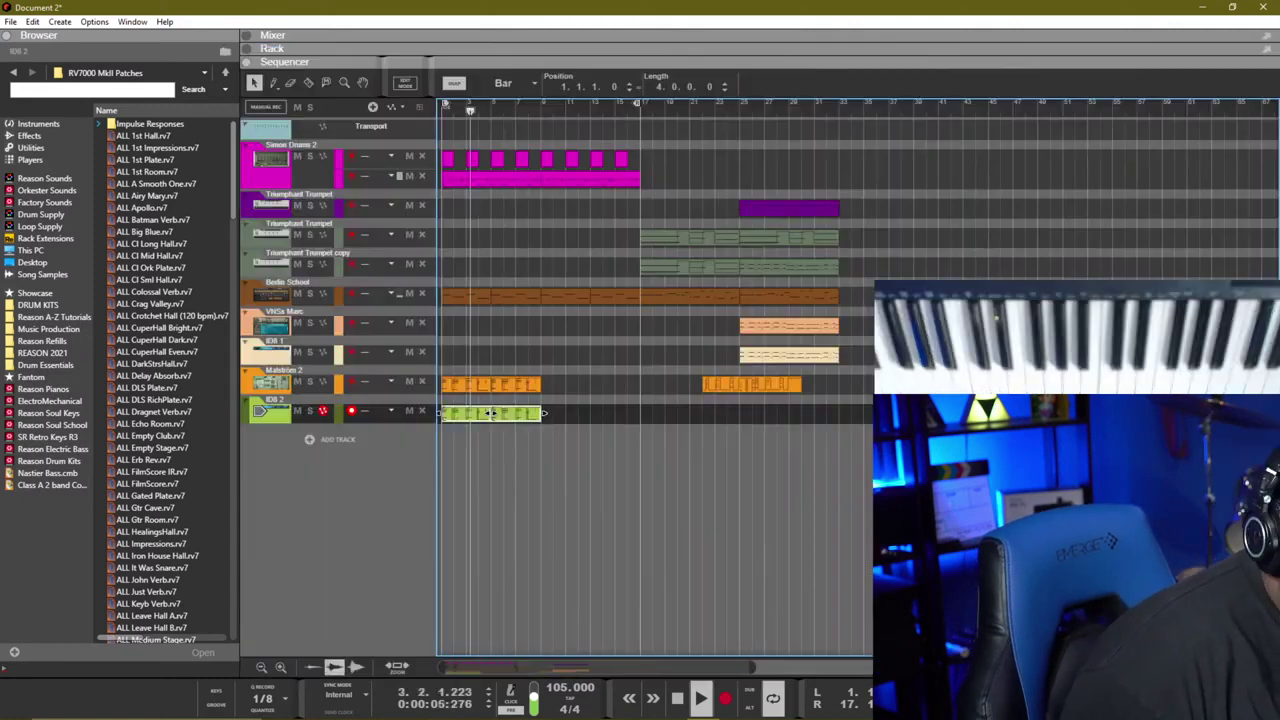
key("F7")
left_click(608, 470)
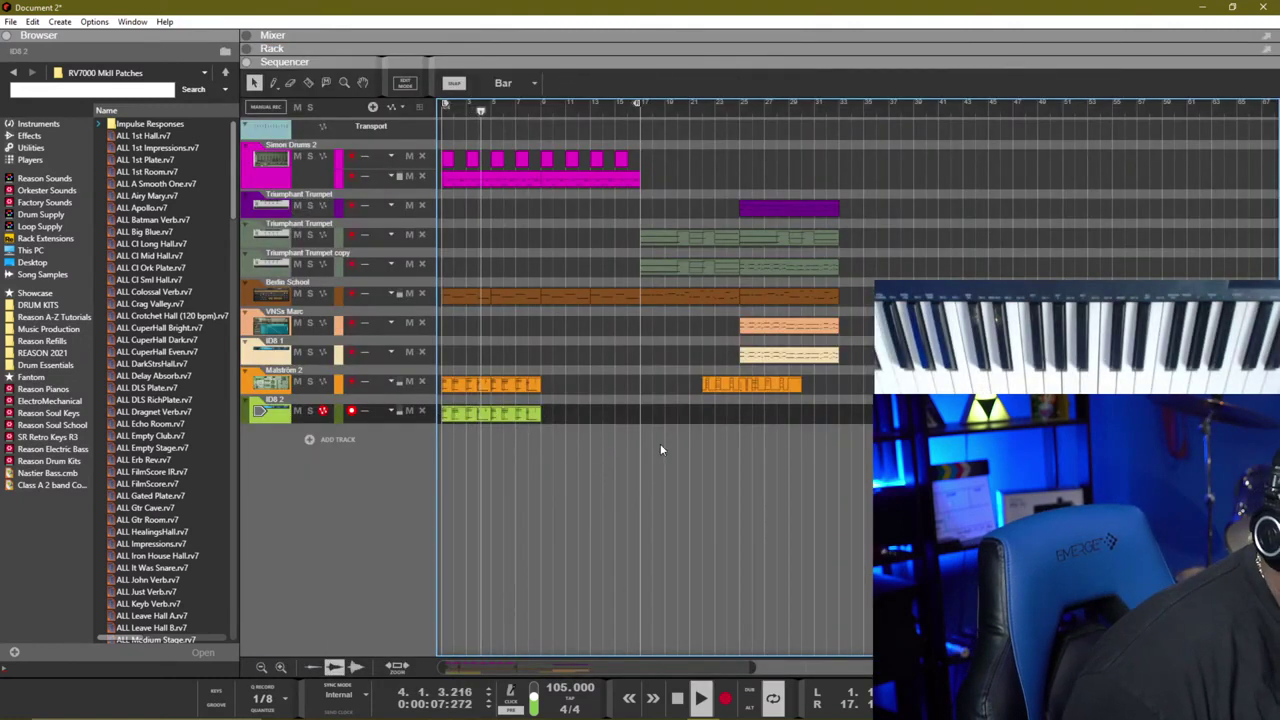
Step: Open the long Simon Drums 2 clip for note editing and select all of its F1 hits
key("F6")
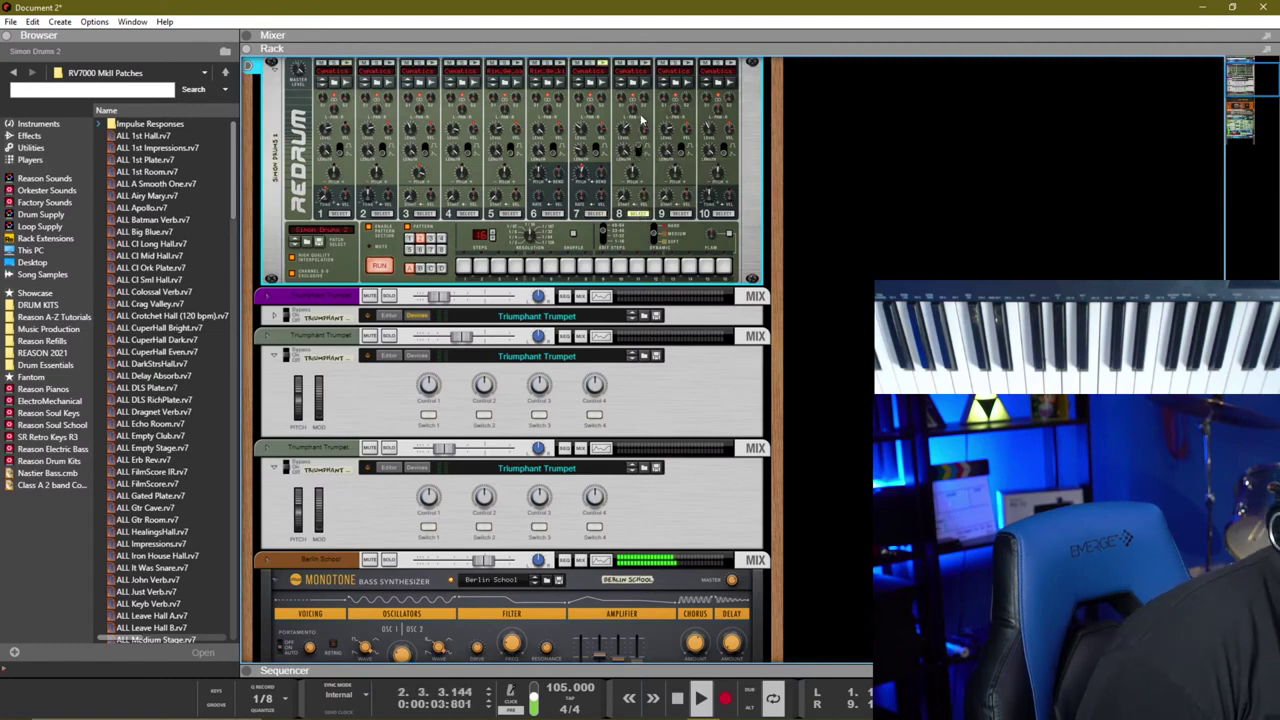
key("F7")
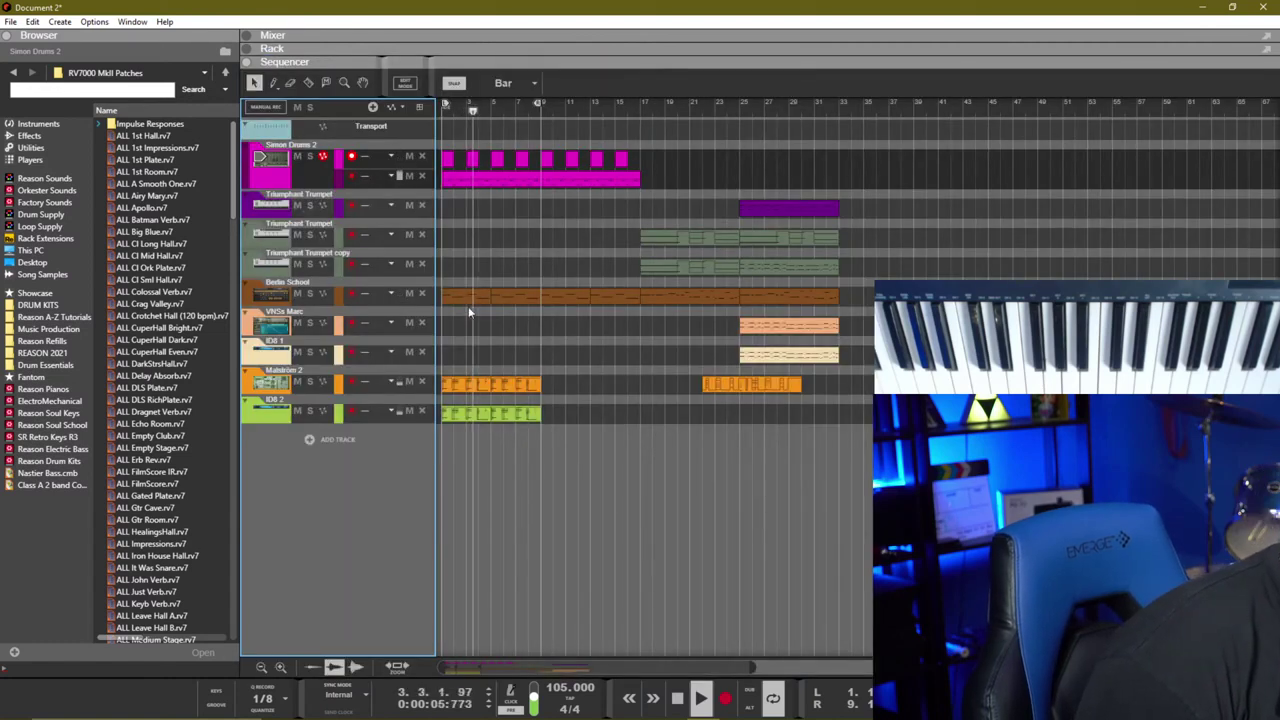
double_click(485, 180)
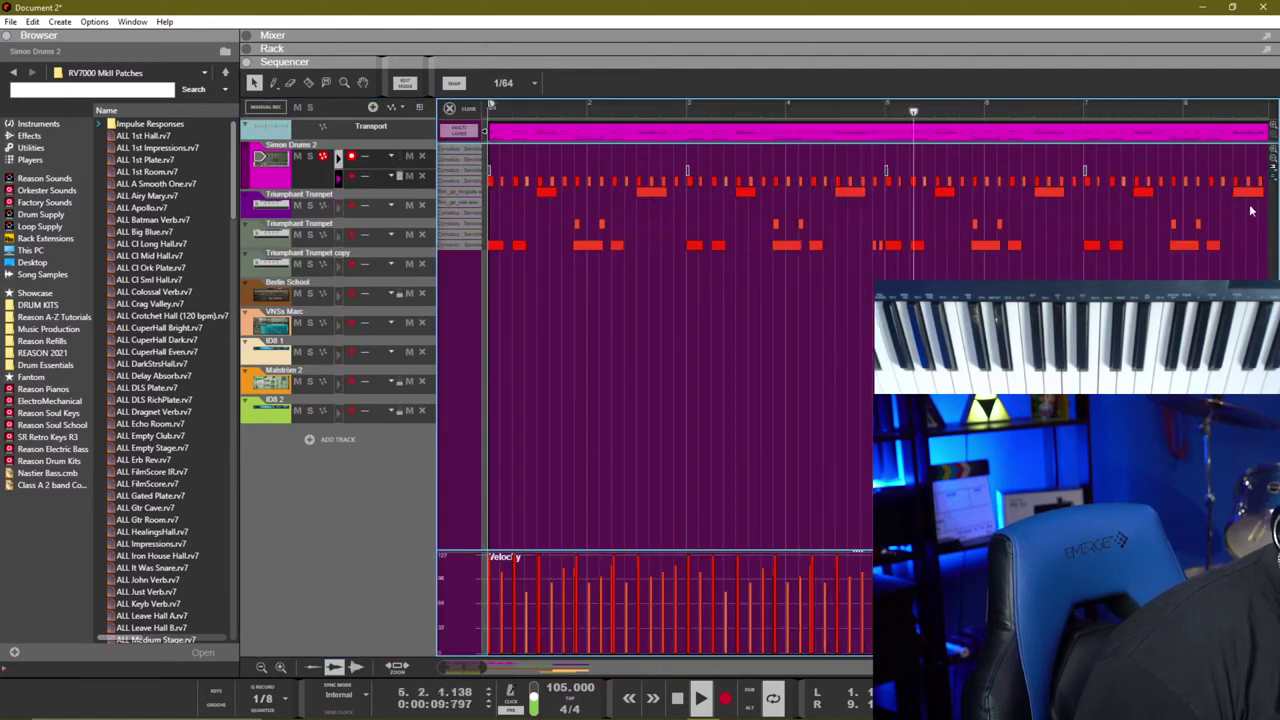
left_click(460, 192)
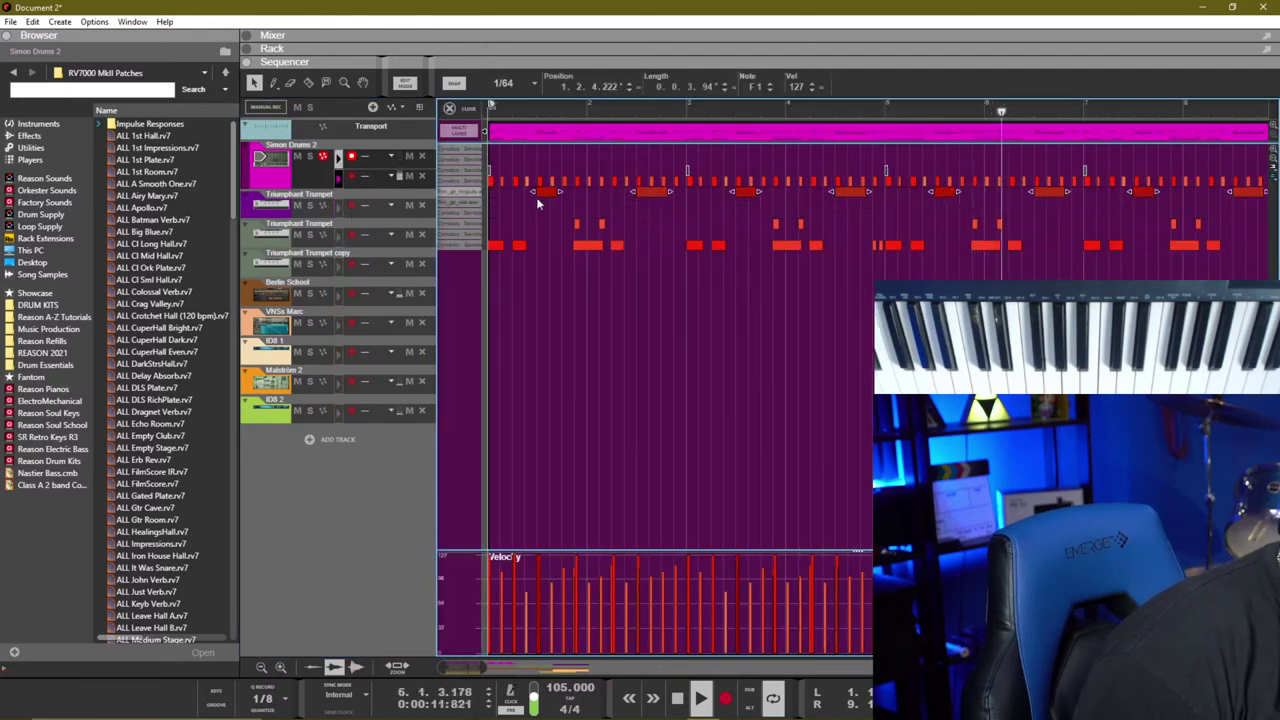
left_click_drag(548, 197, 550, 188)
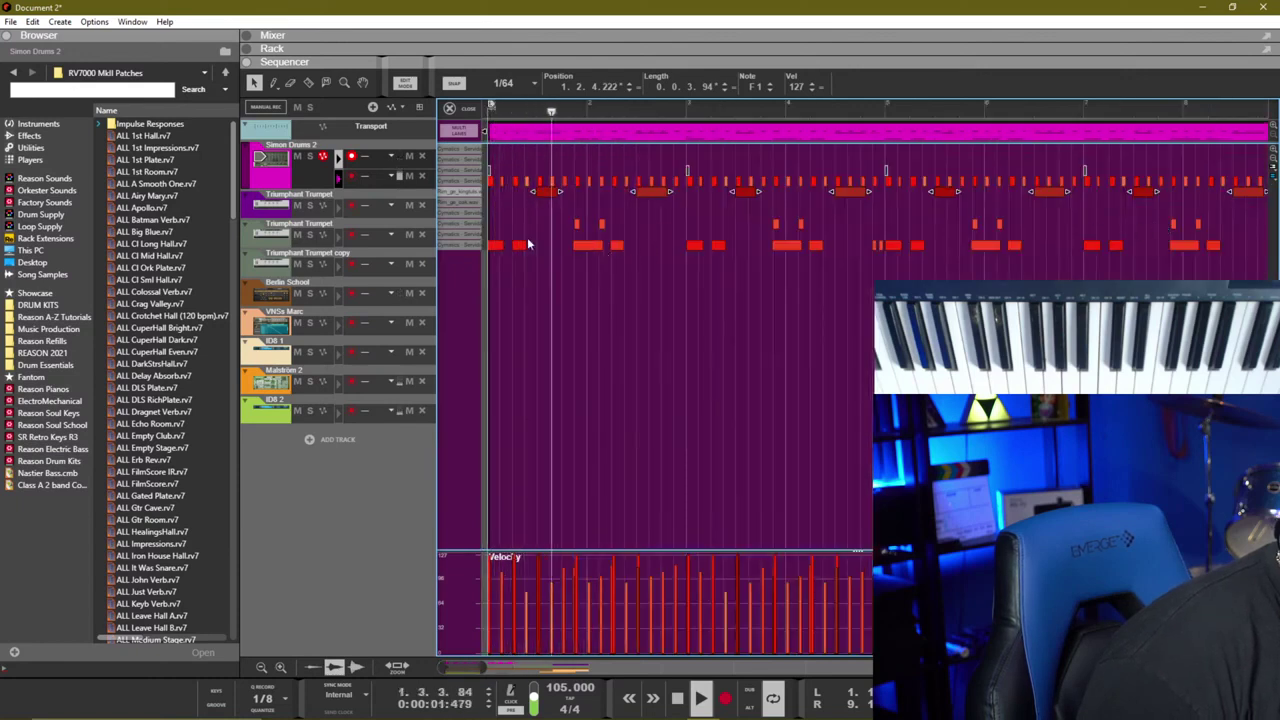
Step: Move the G1 hit in the first one-bar drum clip to 1.2.1.0, lengthen it to 0.1.0.0 and close the note editor
left_click(493, 177)
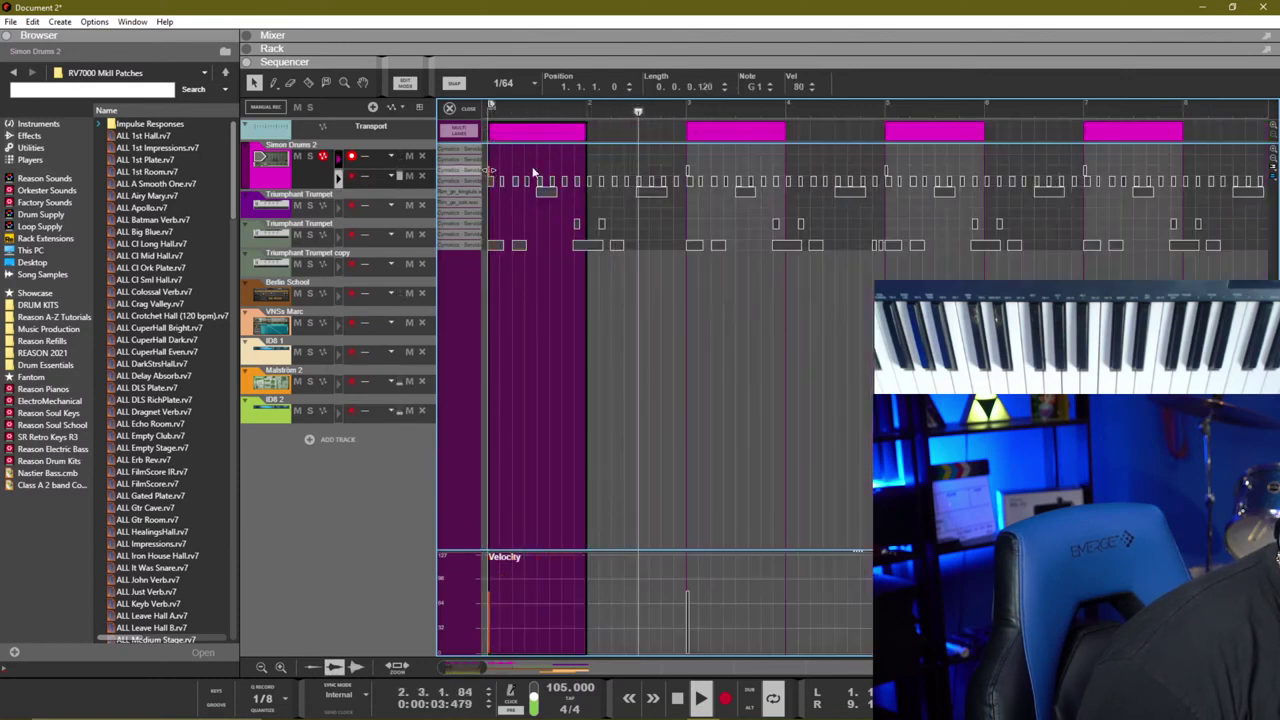
left_click_drag(493, 177, 524, 172)
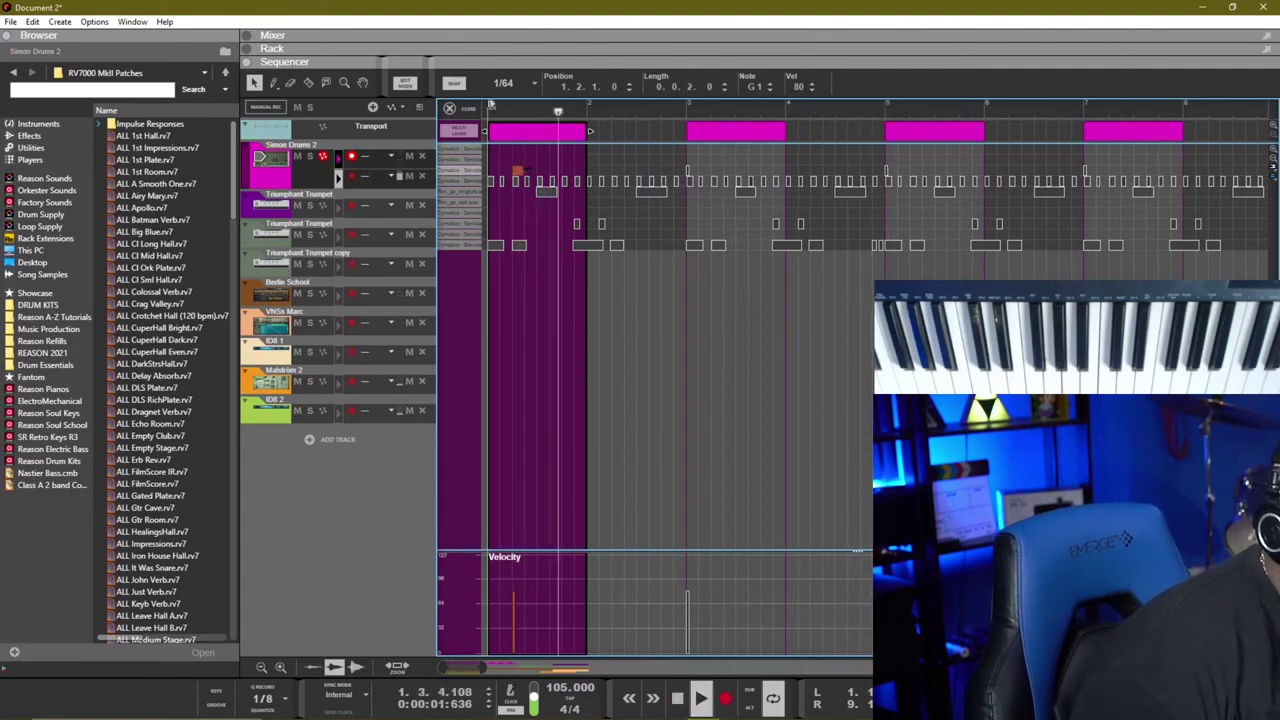
left_click_drag(524, 172, 536, 172)
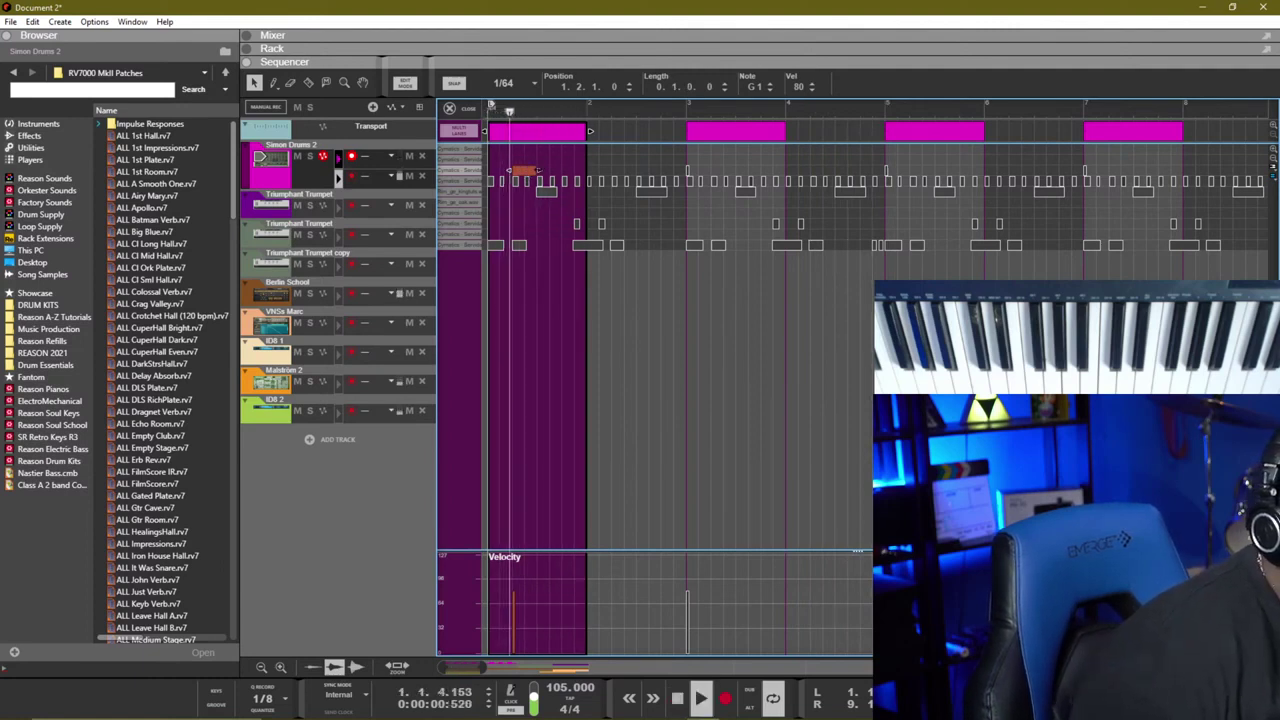
key("ctrl+e")
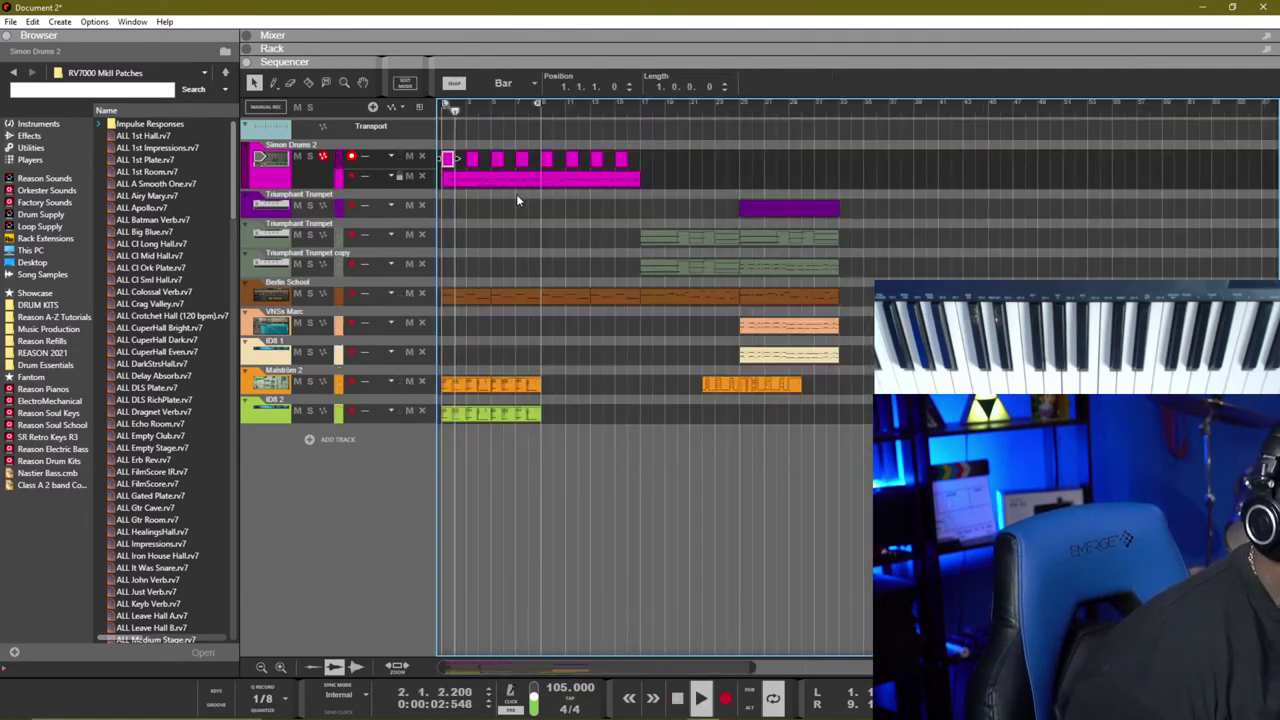
Step: Duplicate the edited one-bar Simon Drums 2 clip repeatedly along its lane up to bar 15
key("ctrl+d")
key("ctrl+d")
key("ctrl+d")
key("ctrl+d")
key("ctrl+d")
key("ctrl+d")
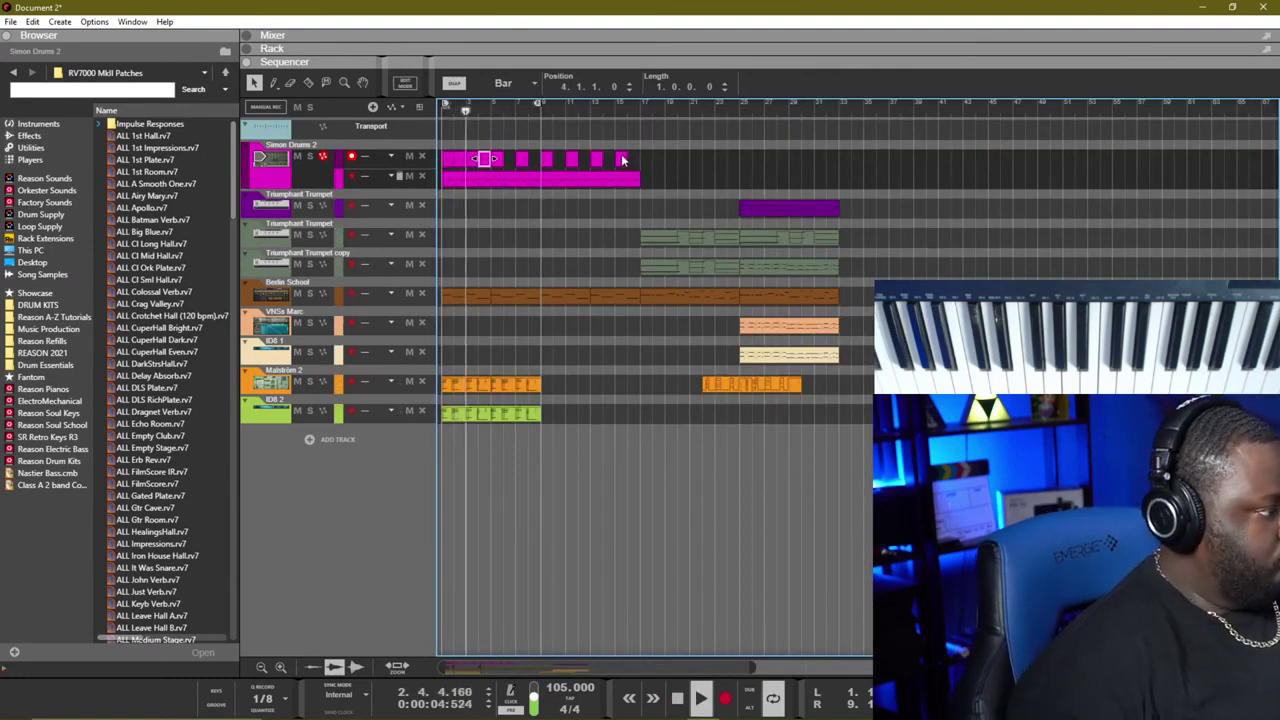
key("ctrl+d")
key("ctrl+d")
key("ctrl+d")
key("ctrl+d")
key("ctrl+d")
key("ctrl+d")
key("ctrl+d")
key("ctrl+d")
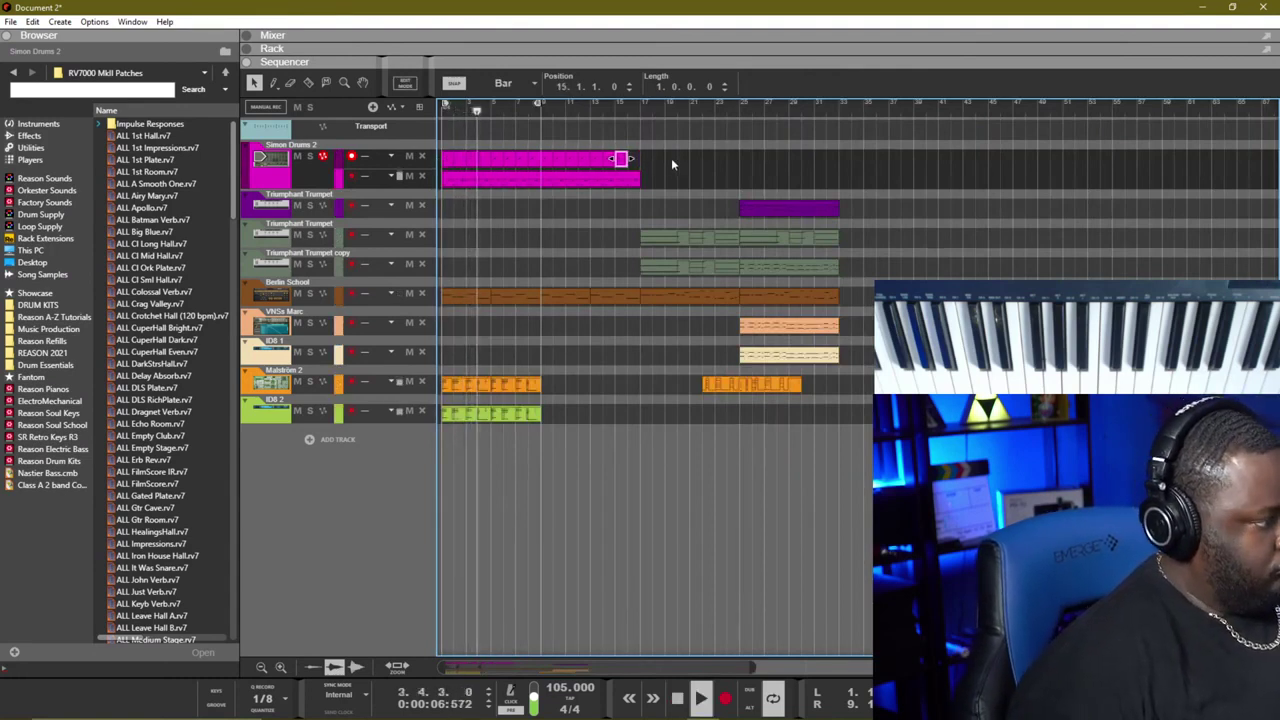
Step: Delete the Simon Drums 2 clips from bar 9 onward on both lanes
left_click_drag(663, 189, 550, 152)
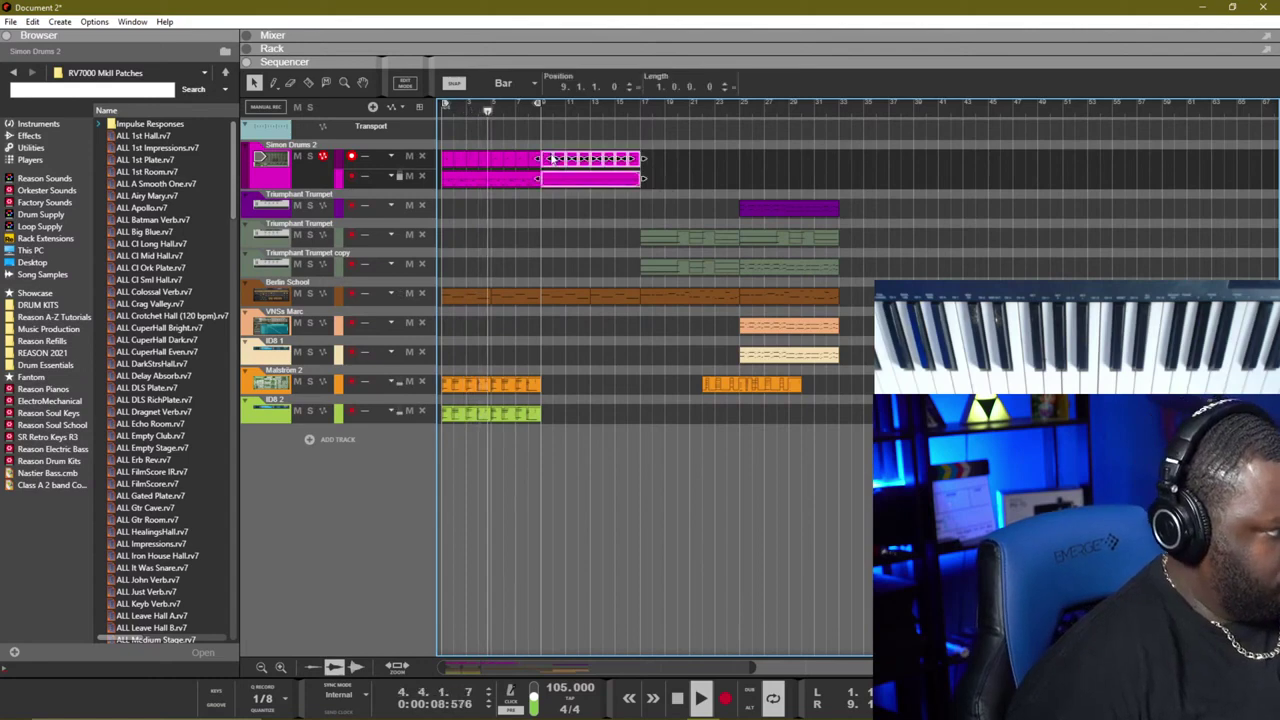
key("Delete")
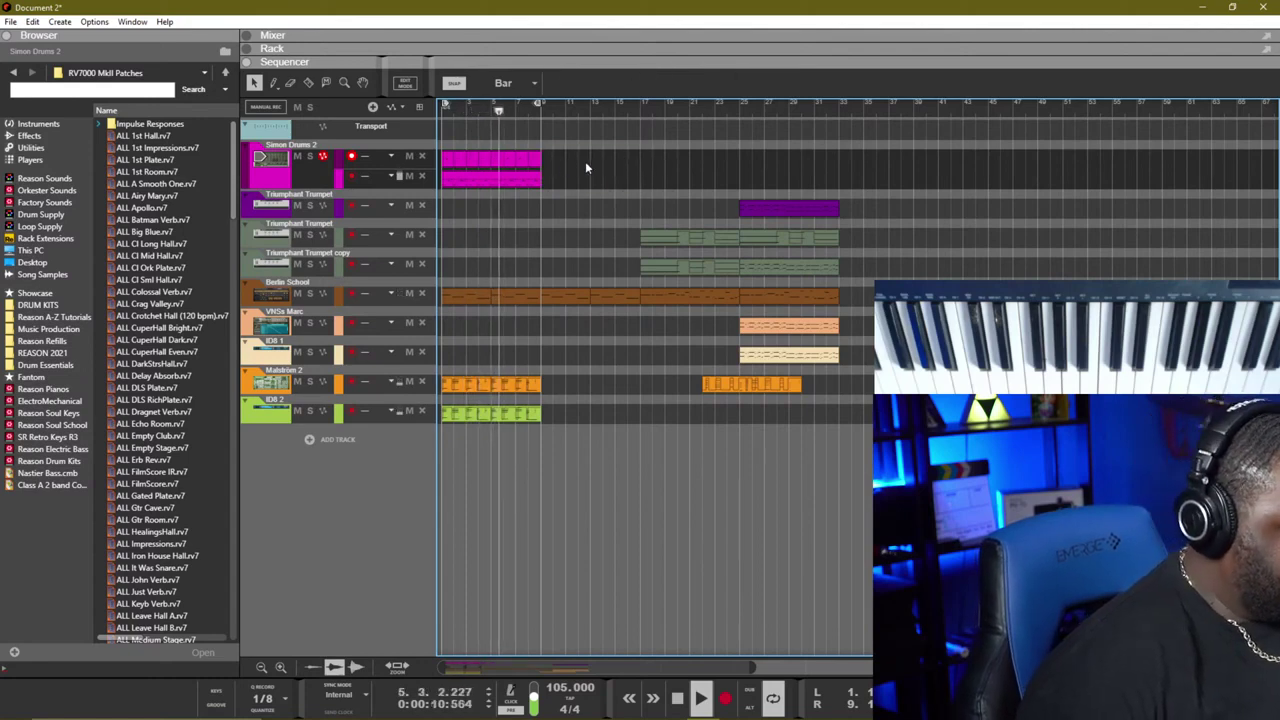
key("F6")
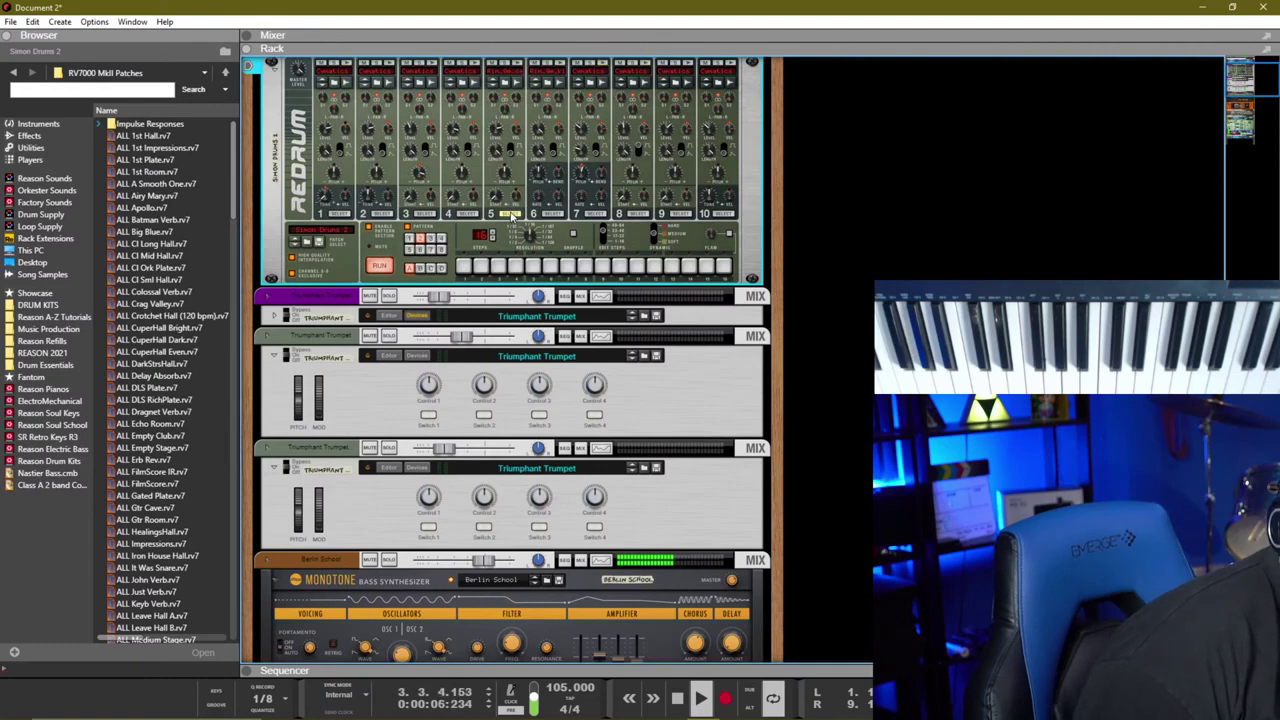
key("F7")
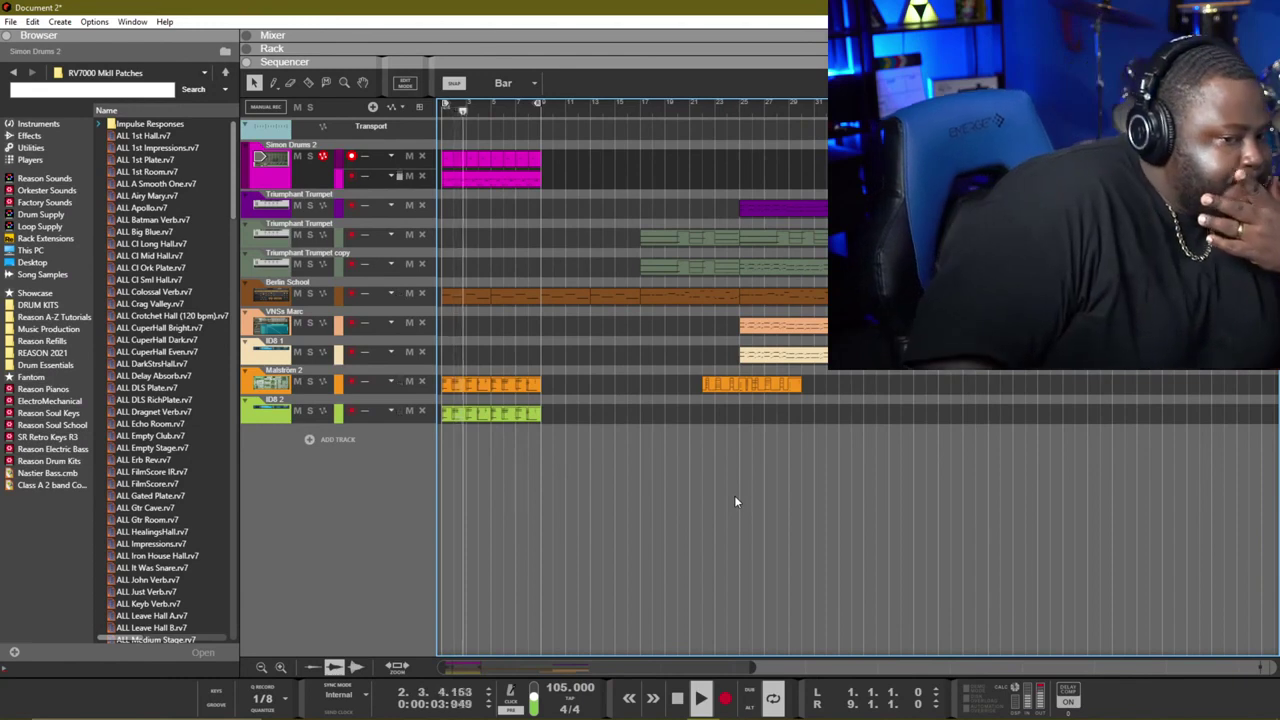
Step: Move all clips lying beyond bar 8 about 26 bars later in the arrangement and select the VNSs Marc track
left_click_drag(954, 516, 551, 119)
left_click_drag(586, 294, 906, 300)
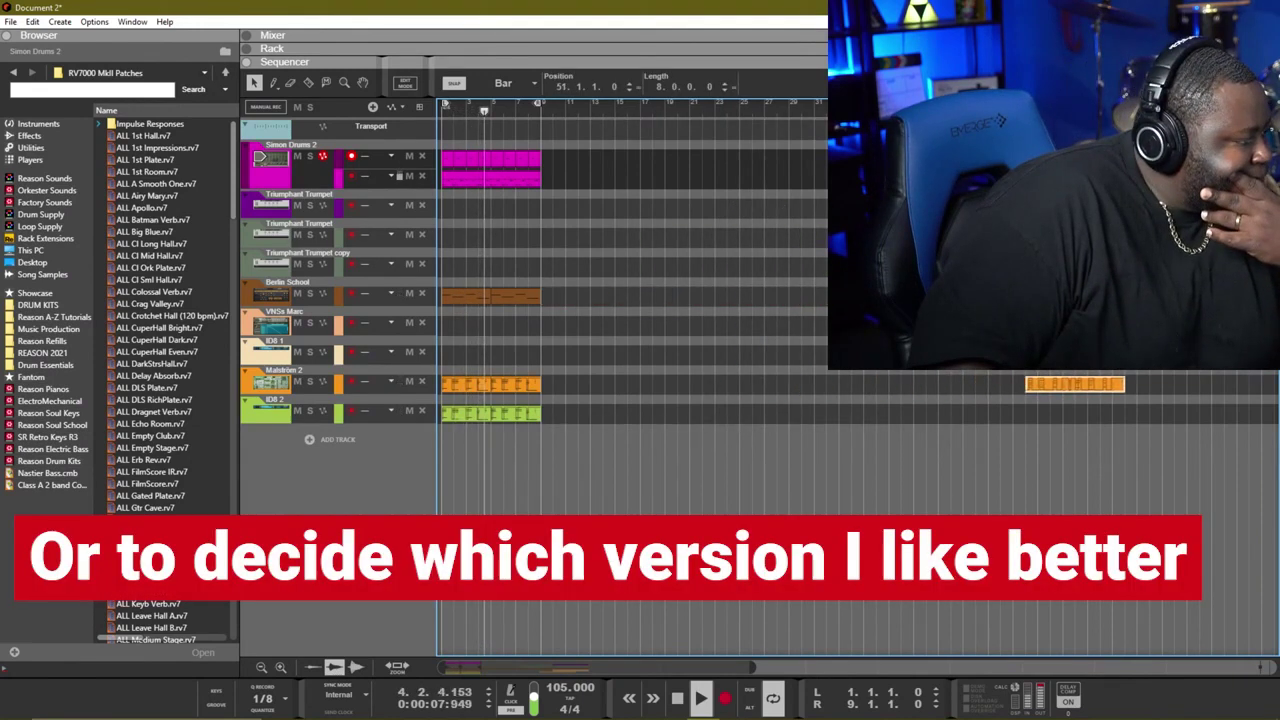
left_click(333, 322)
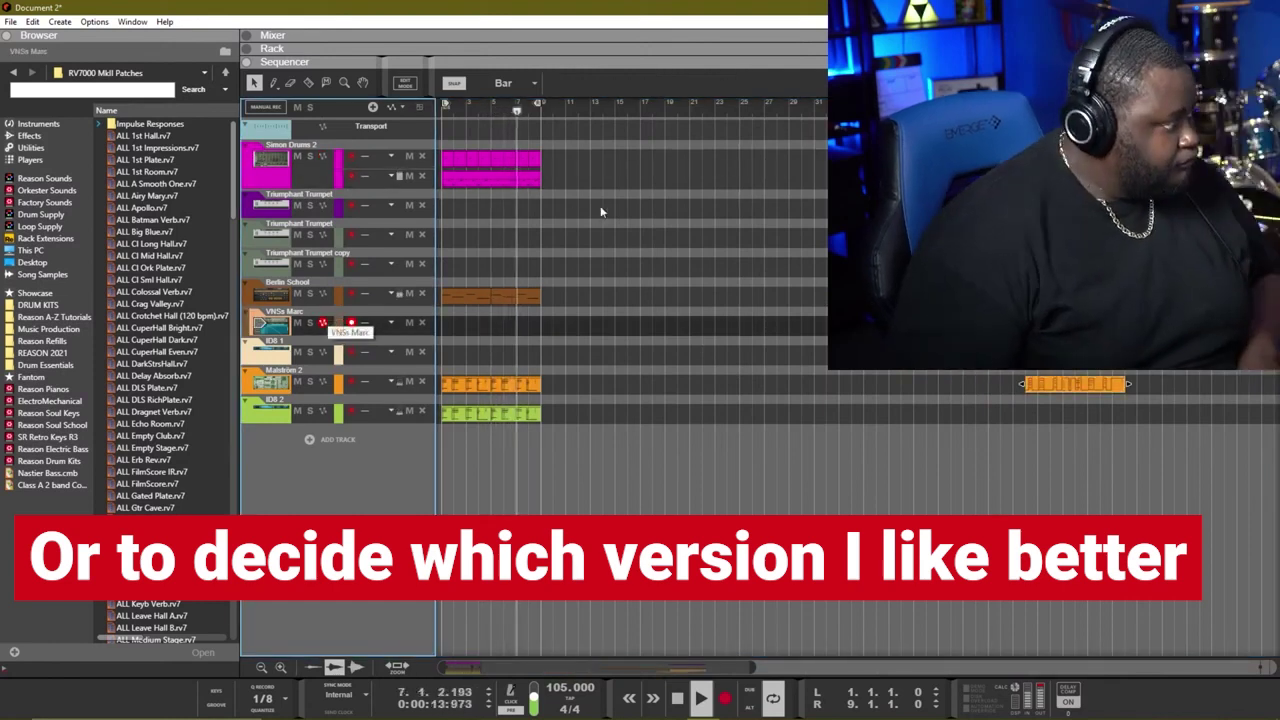
Step: Move the eight bars of Simon Drums 2 clips on both lanes from bar 1 to bar 16
left_click_drag(617, 217, 450, 165)
left_click_drag(579, 217, 405, 143)
left_click_drag(487, 183, 671, 183)
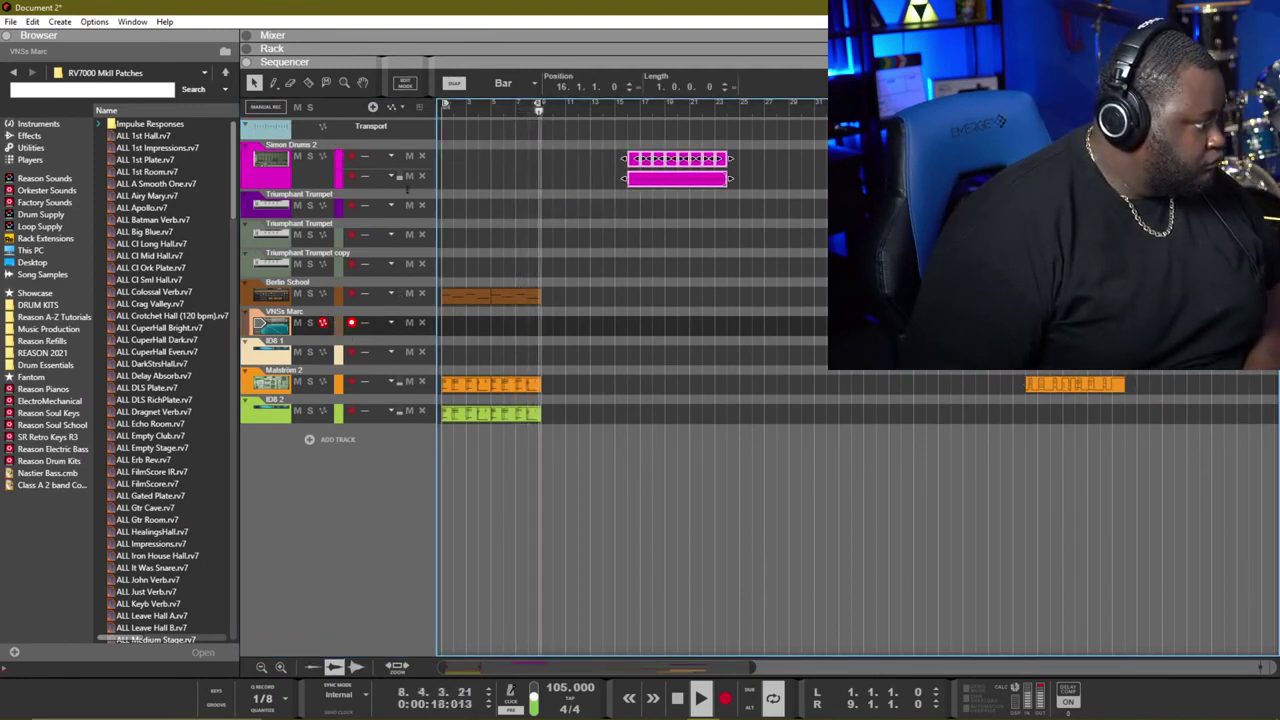
Step: Record a new eight-bar drum part on Simon Drums 2 from bar 1
left_click(322, 140)
key("space")
key("ctrl+Return")
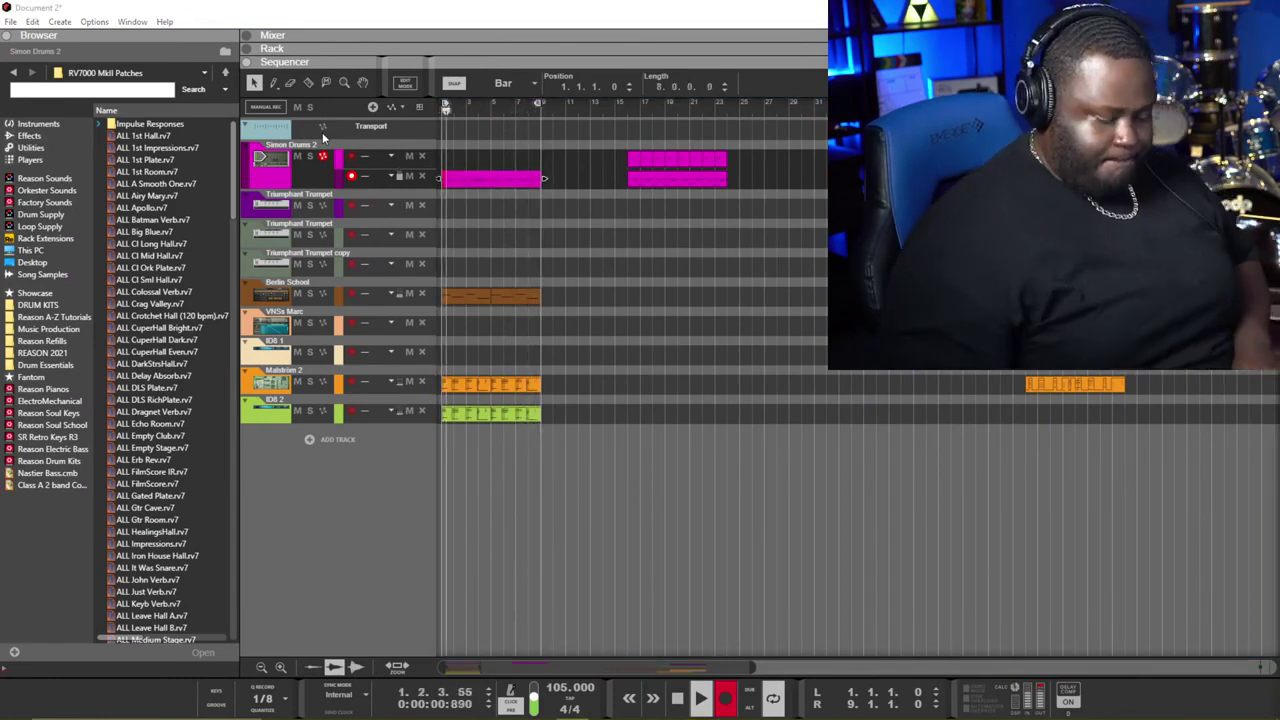
left_click(592, 249)
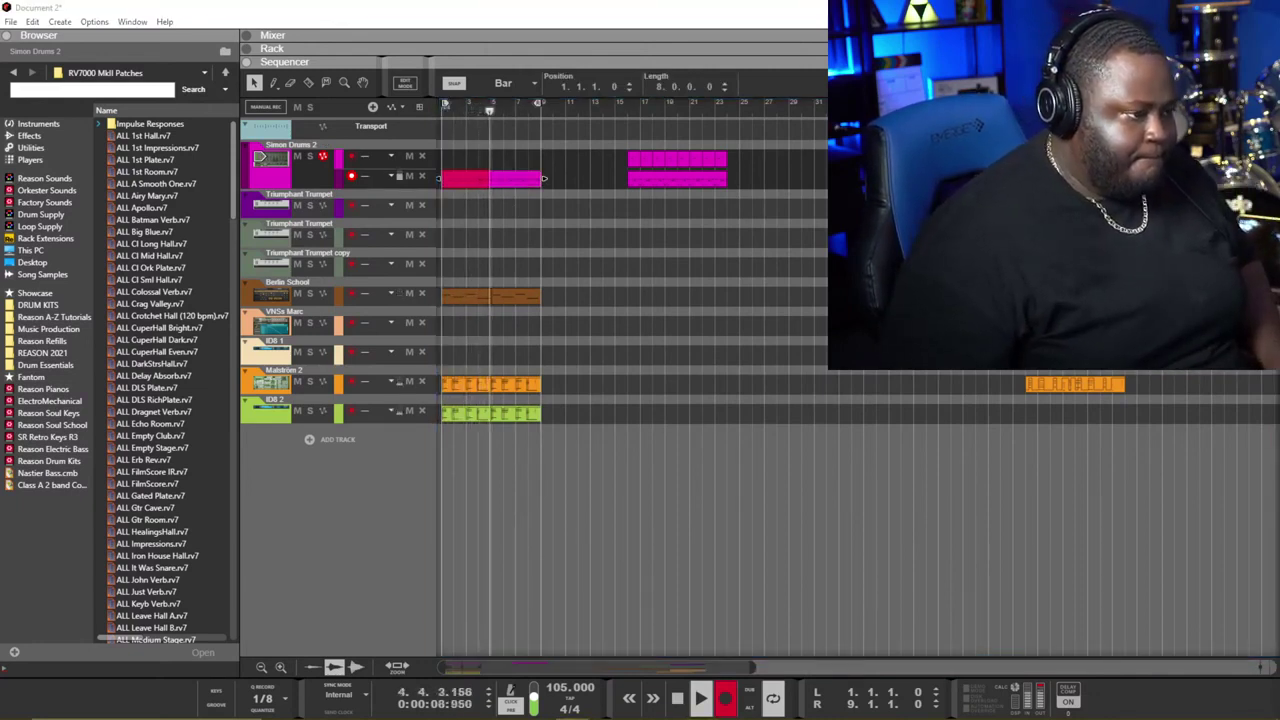
left_click(525, 238)
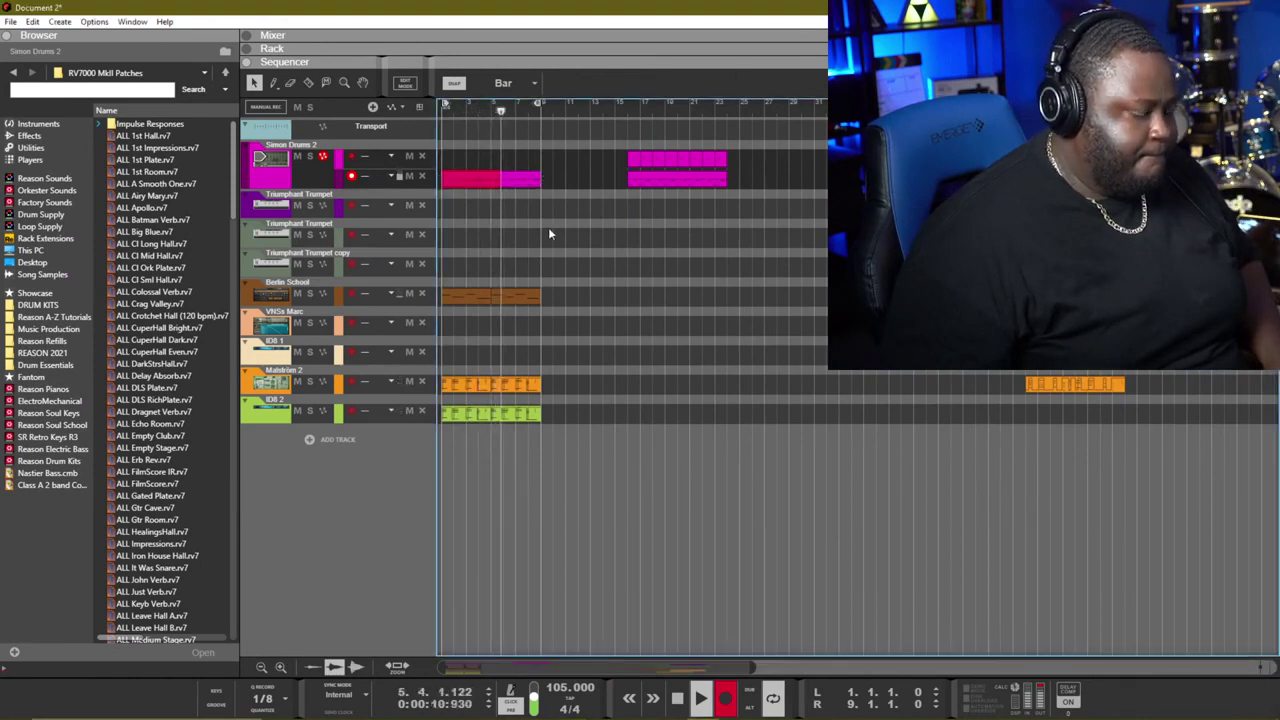
Step: Nudge all F#1 hi-hat notes in the new drum clip off the grid to start at 1.1.1.24, and close the note editor
double_click(532, 184)
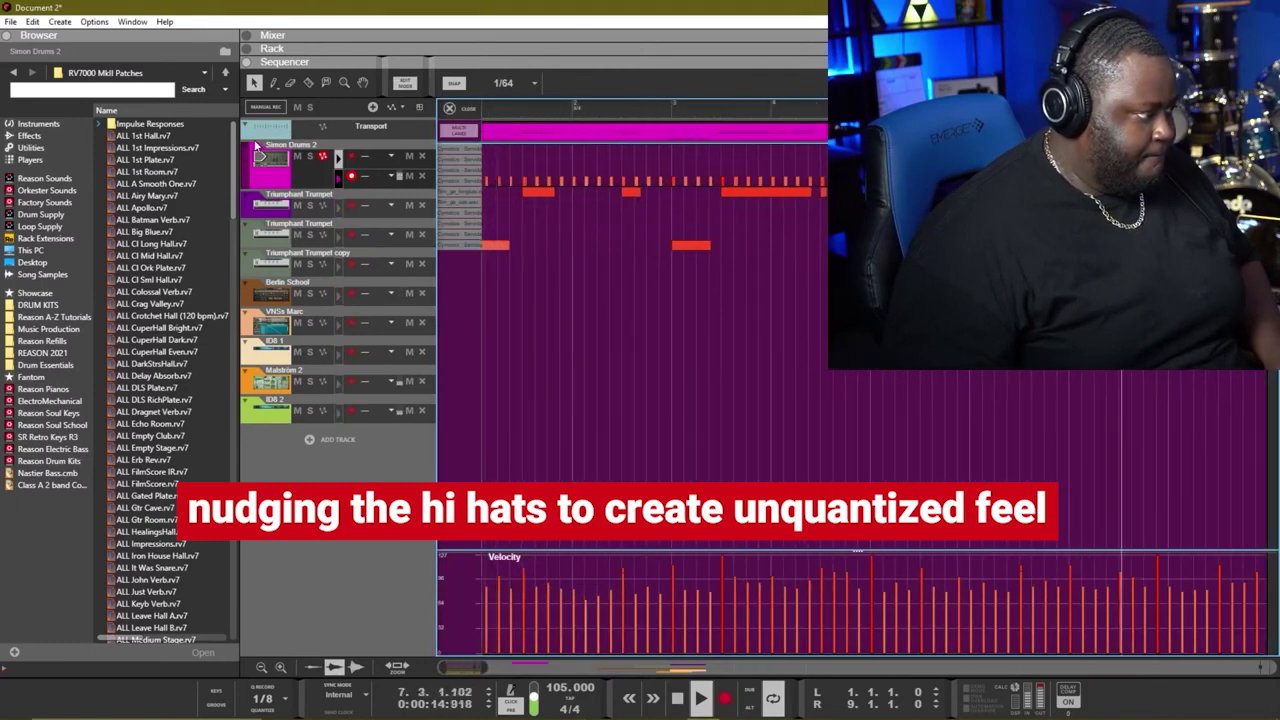
key("ctrl+a")
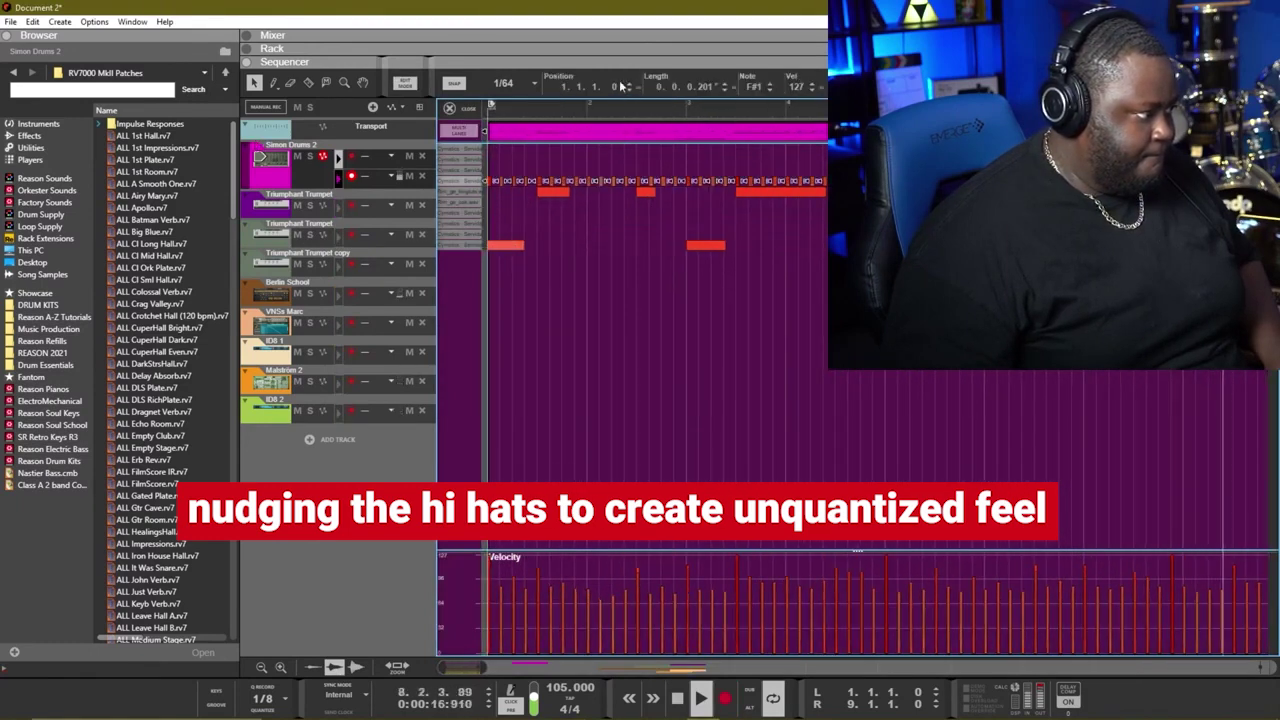
mouse_move(620, 86)
left_mouse_down()
mouse_move(619, 63)
mouse_move(606, 94)
left_mouse_up()
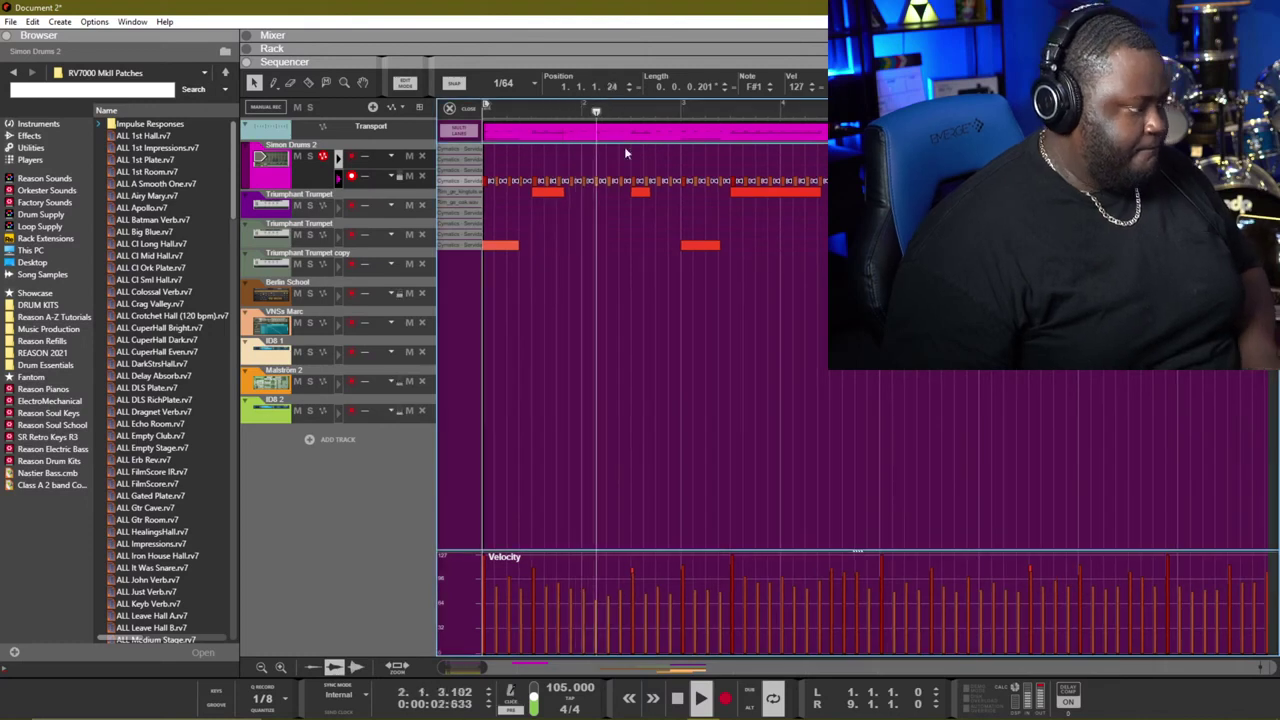
left_click(660, 279)
key("Tab")
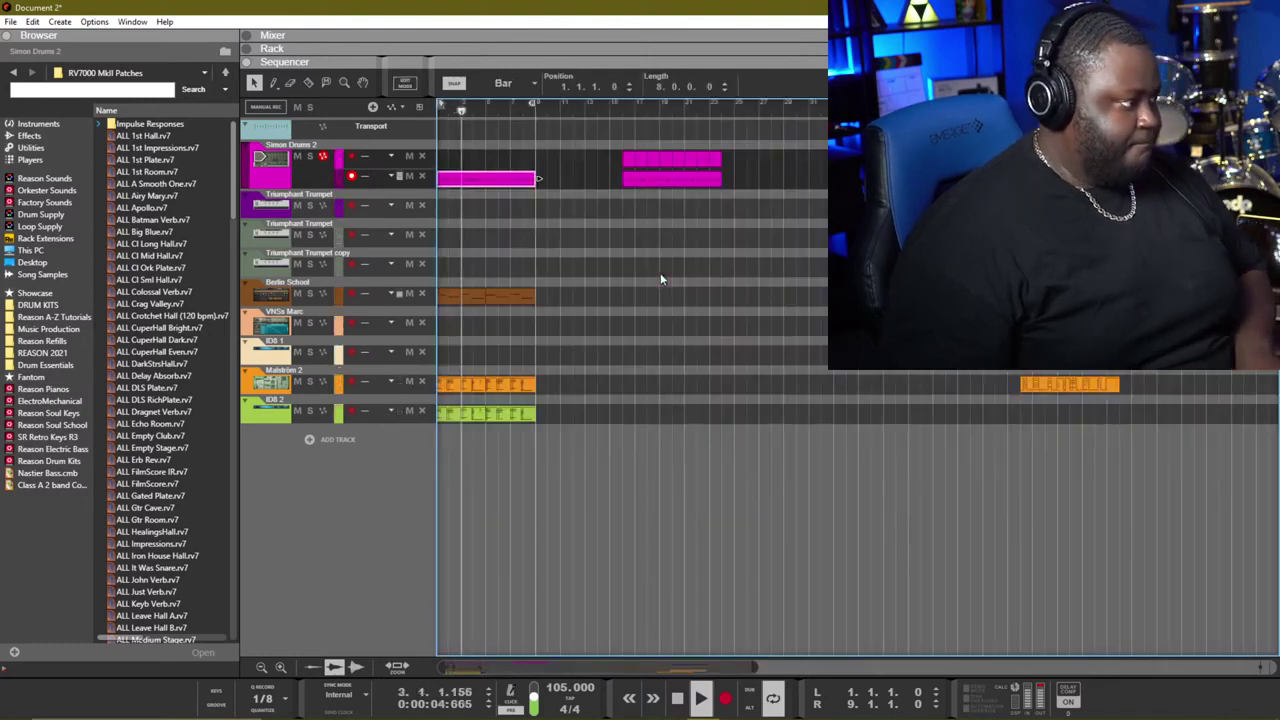
left_click_drag(638, 276, 336, 233)
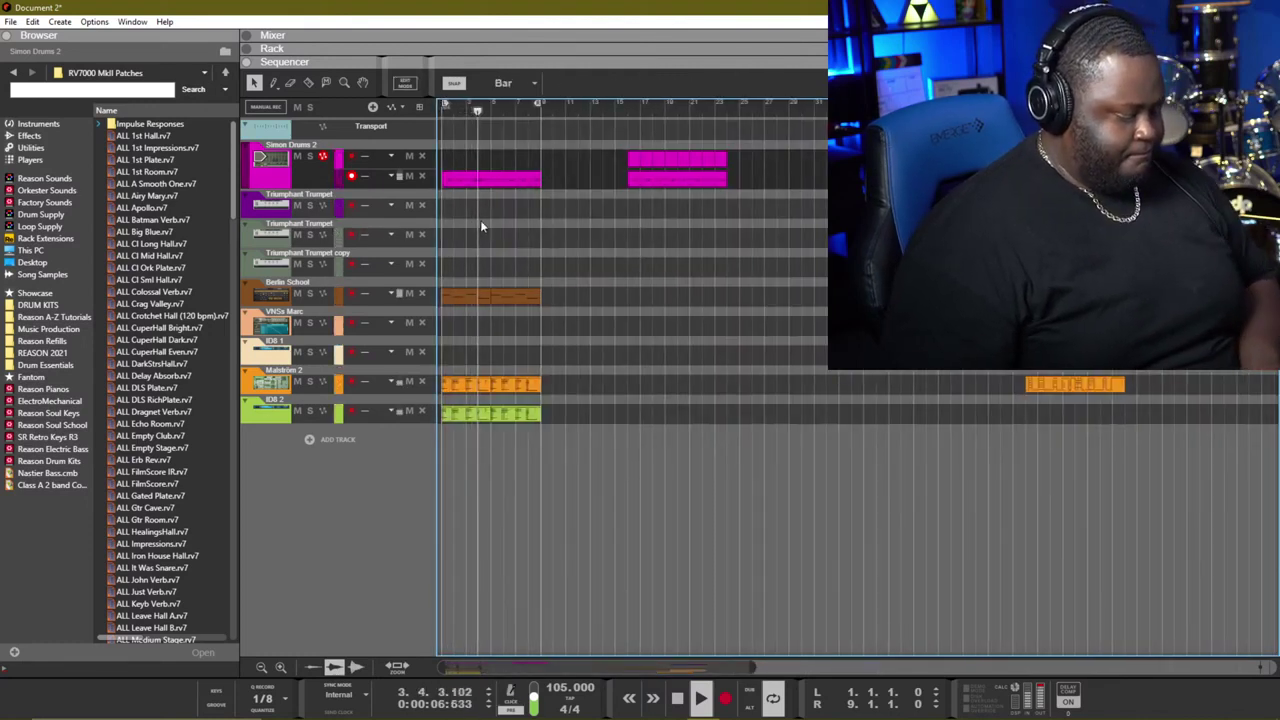
Step: Lower the ID8 2 channel's fader slightly in the mixer and return to the sequencer
key("F6")
scroll(490, 232, "up", 3)
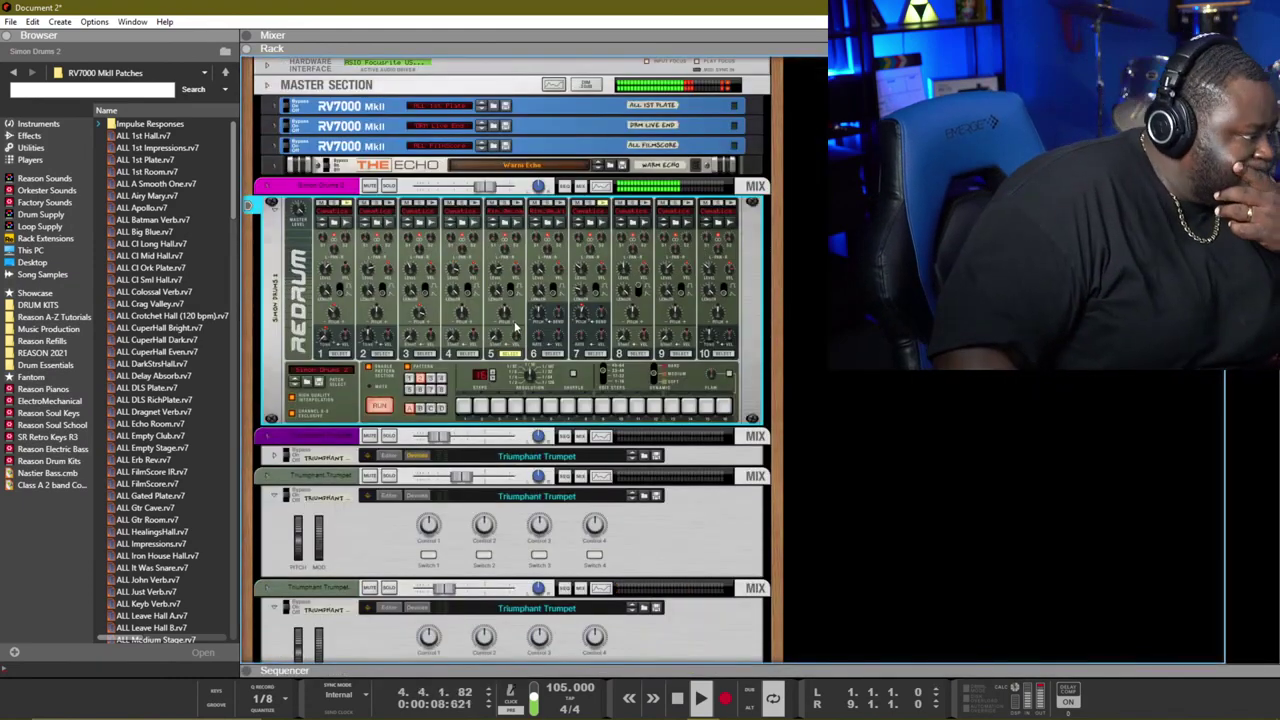
key("F5")
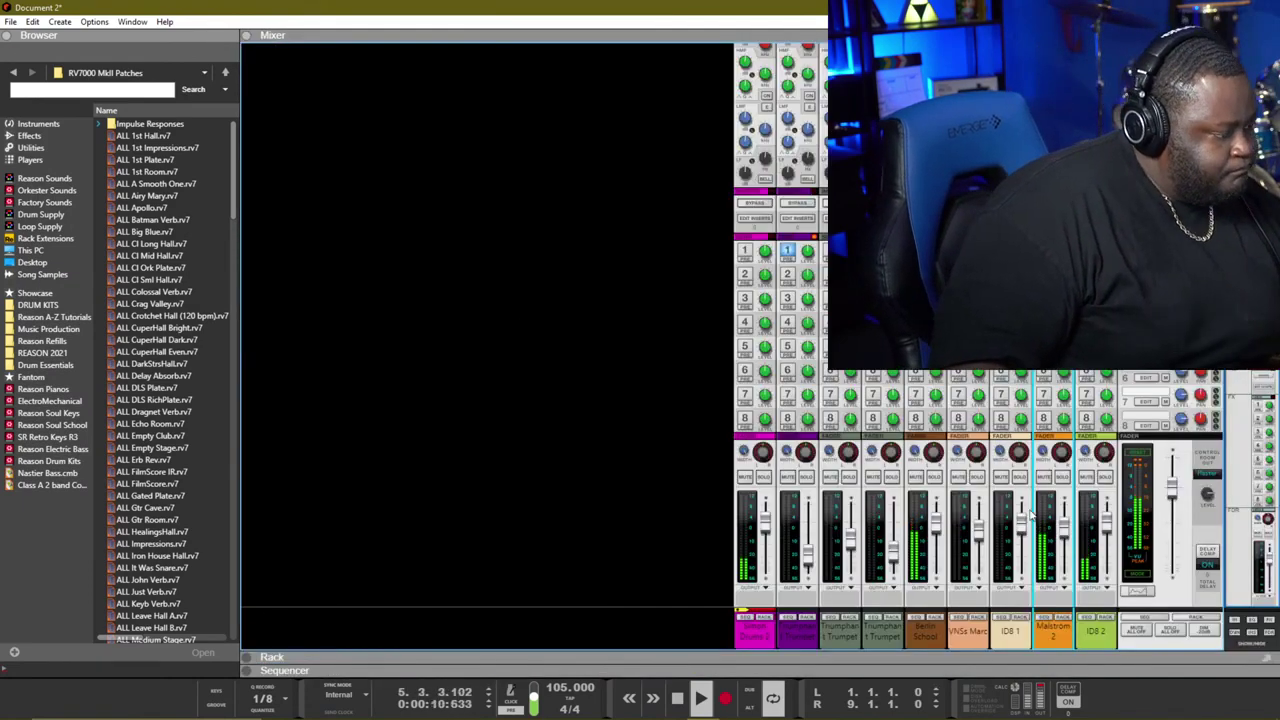
left_click_drag(1106, 521, 1108, 528)
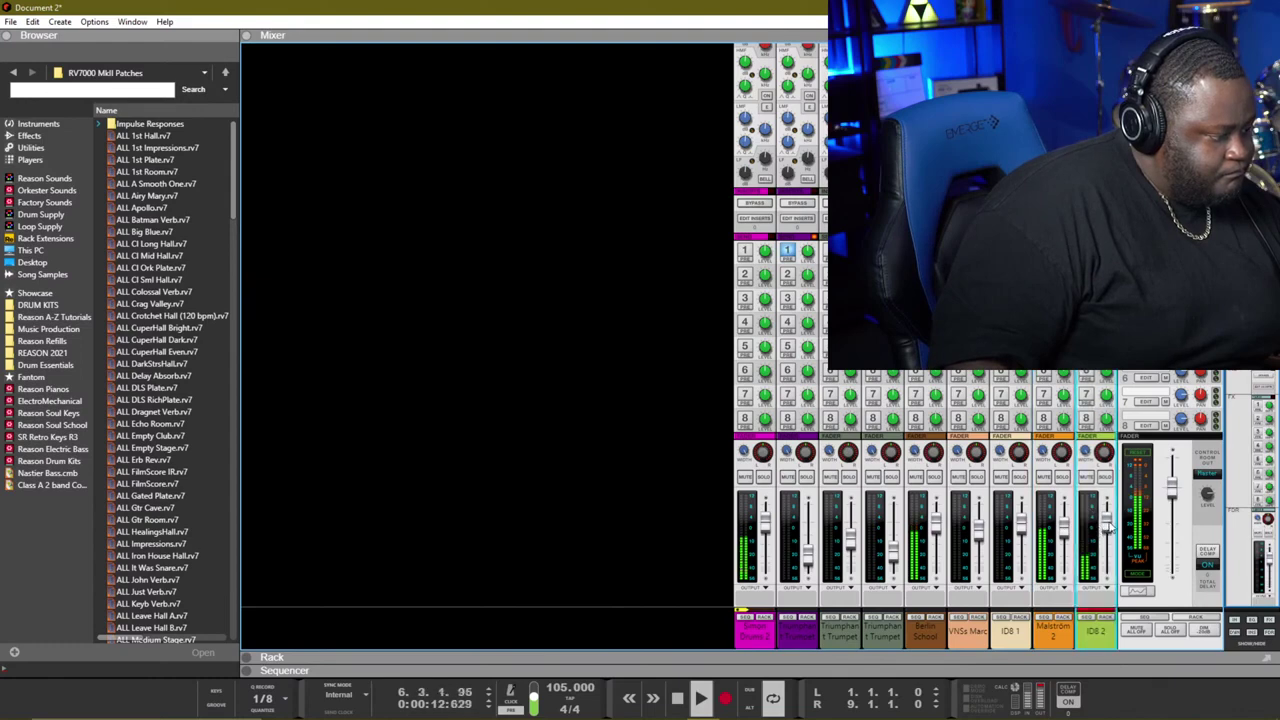
key("F7")
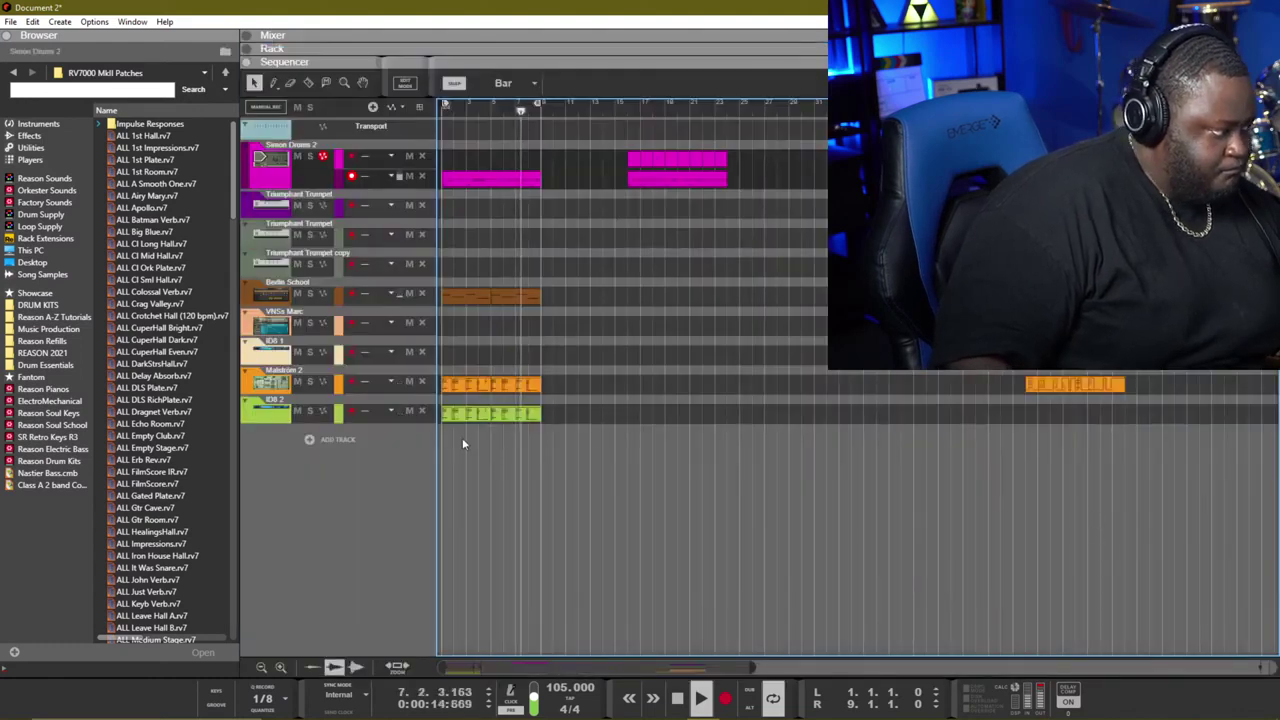
Step: Move the ID8 2 clips from bar 1 to bar 23 and make Malström 2 the active track
left_click_drag(504, 414, 762, 414)
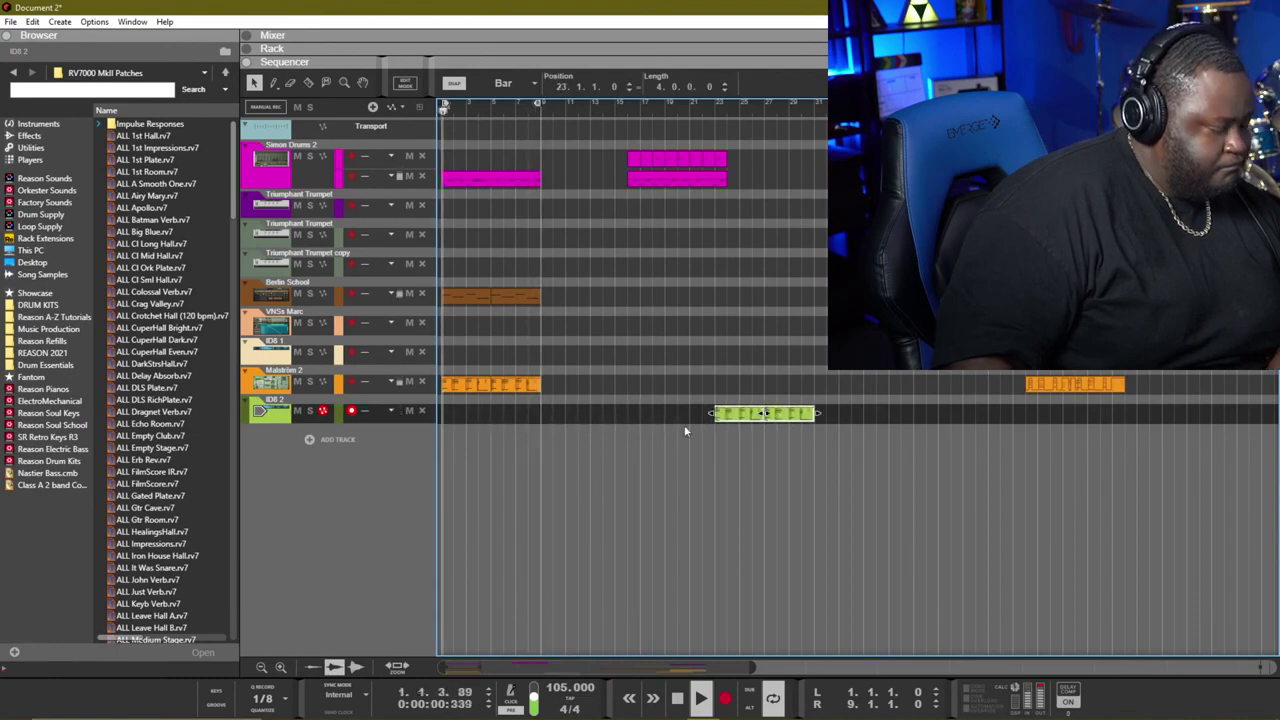
left_click(348, 390)
key("space")
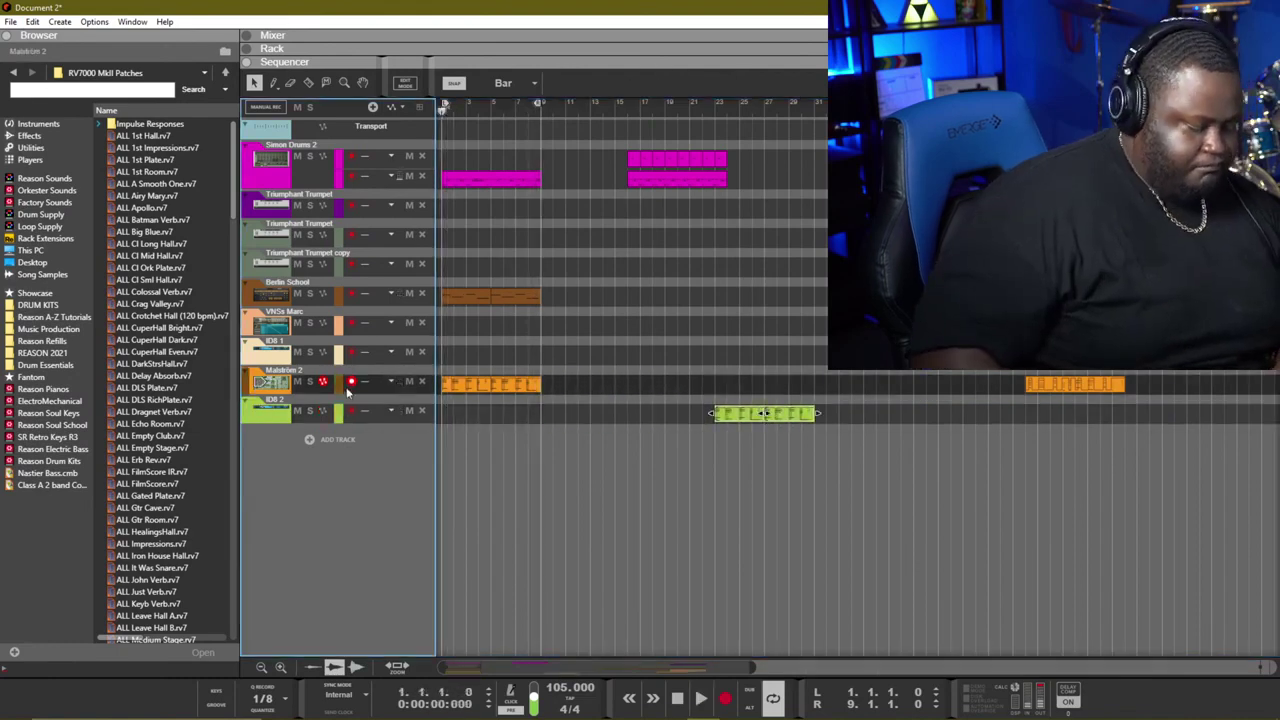
key("F6")
key("space")
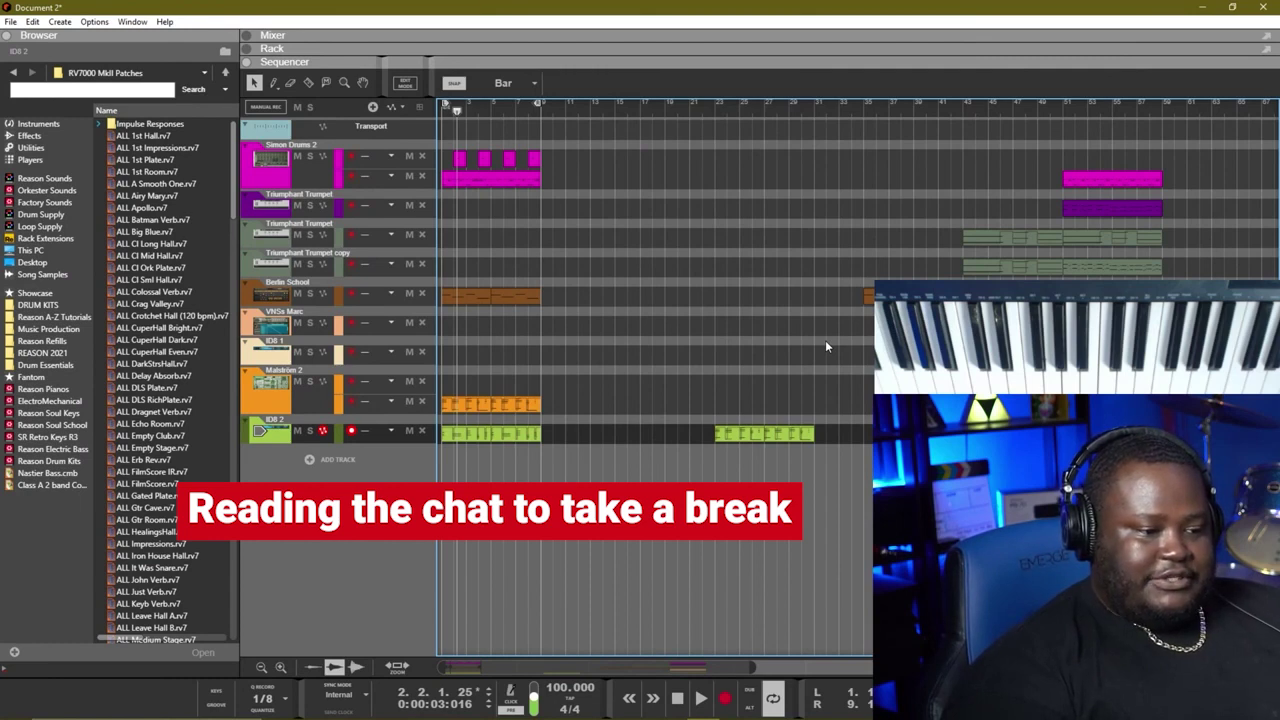
Step: Play the revised arrangement from bar 1
key("KP_0")
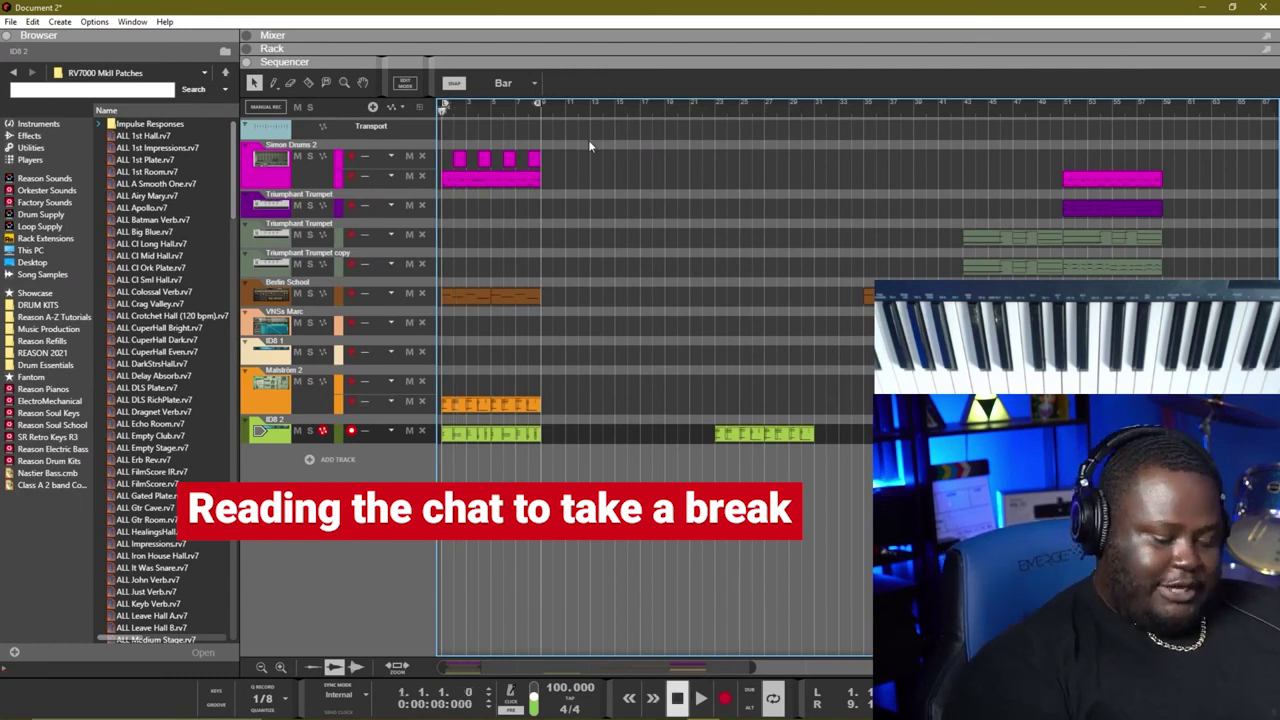
key("space")
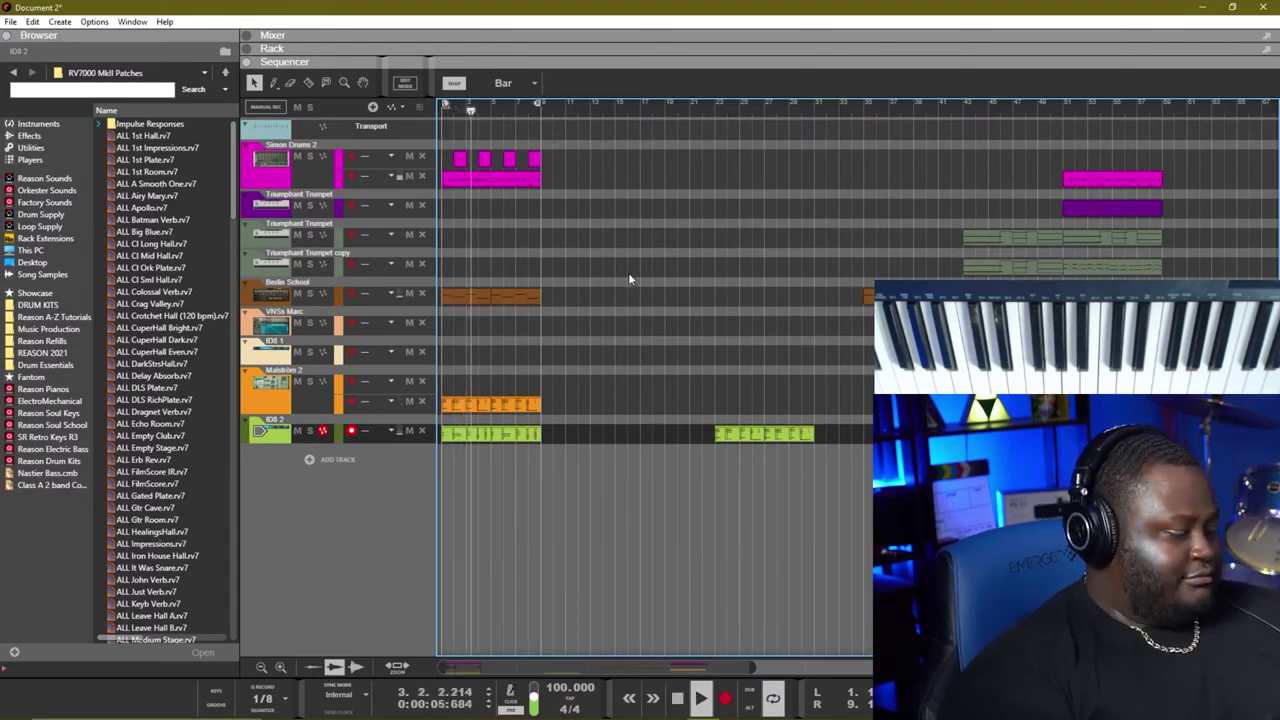
Step: Inspect the Redrum device of Simon Drums 2 in the rack, including its drum 5 level
key("F6")
scroll(595, 277, "up", 10)
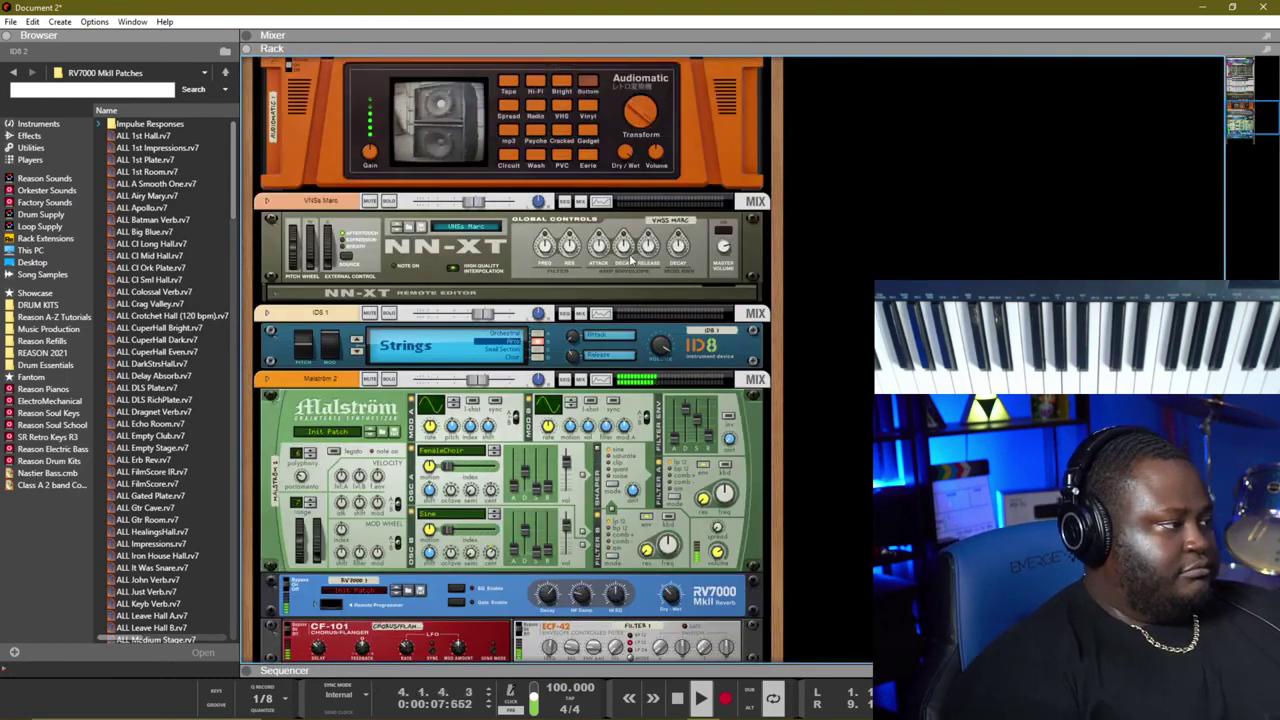
scroll(595, 277, "up", 10)
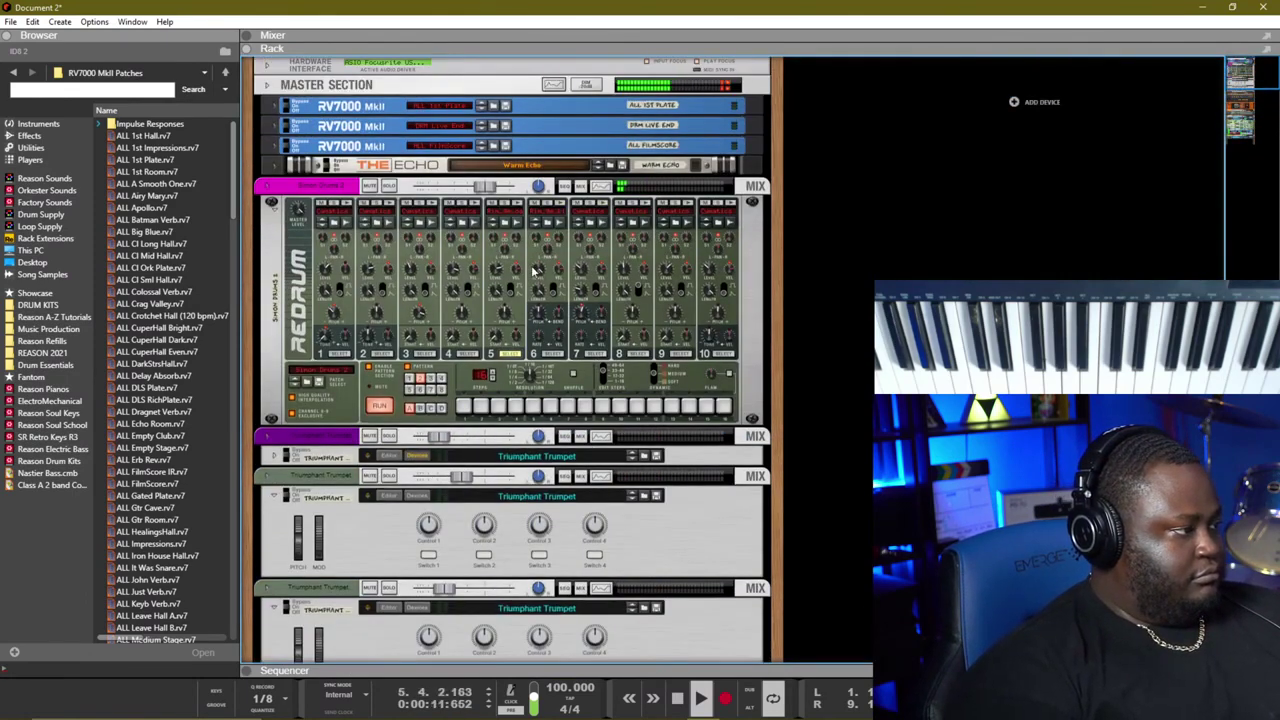
left_click(536, 274)
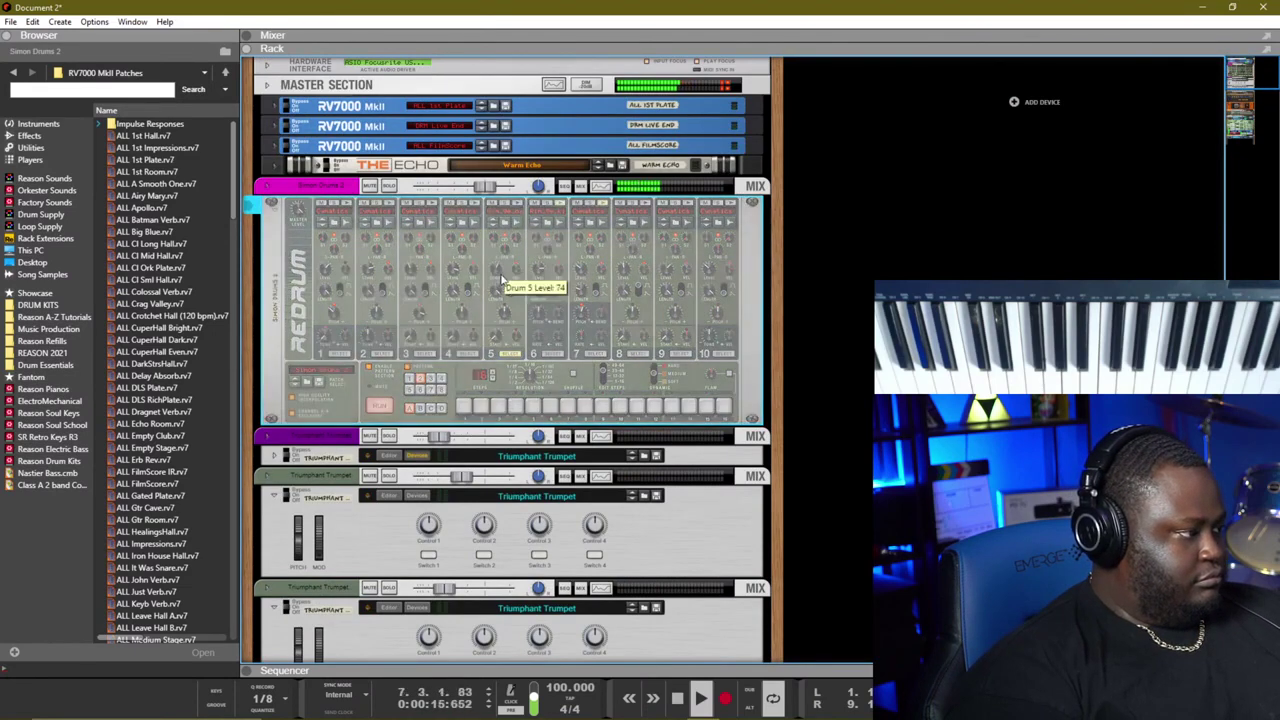
key("F7")
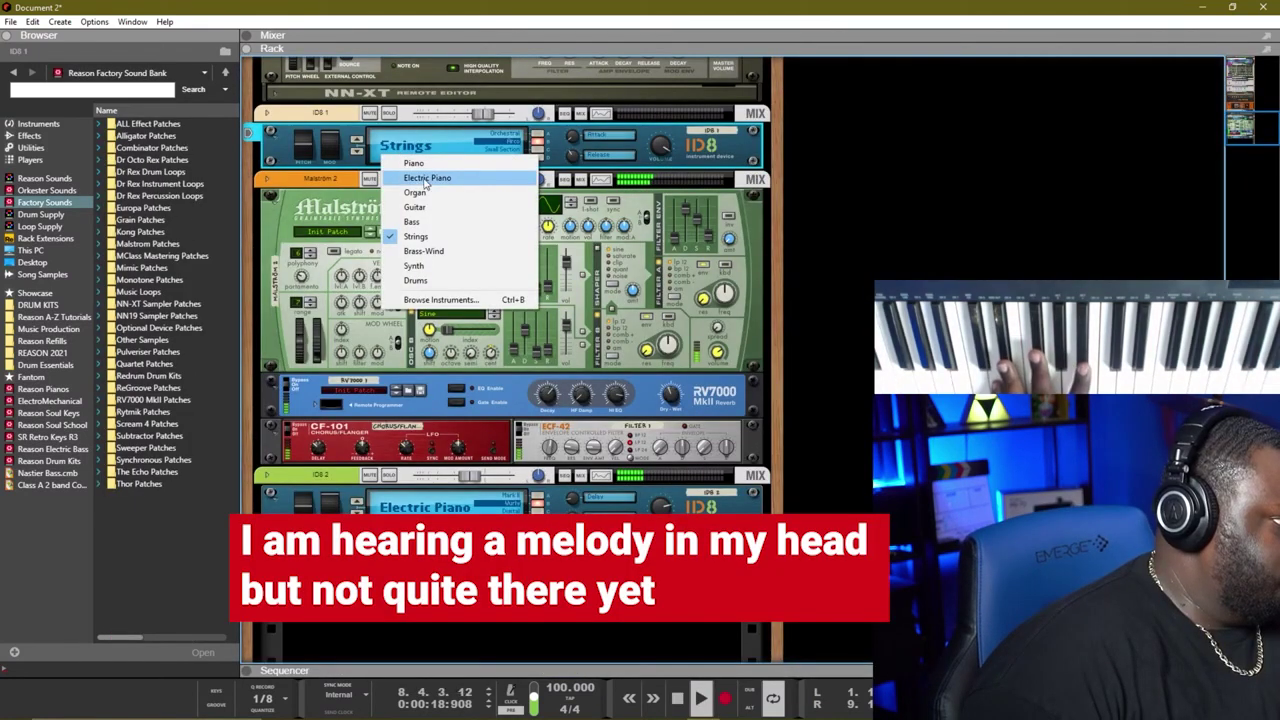
Step: Switch the ID8 1 instrument to Piano and record an eight-bar melody take on its track from bar 1
left_click(425, 163)
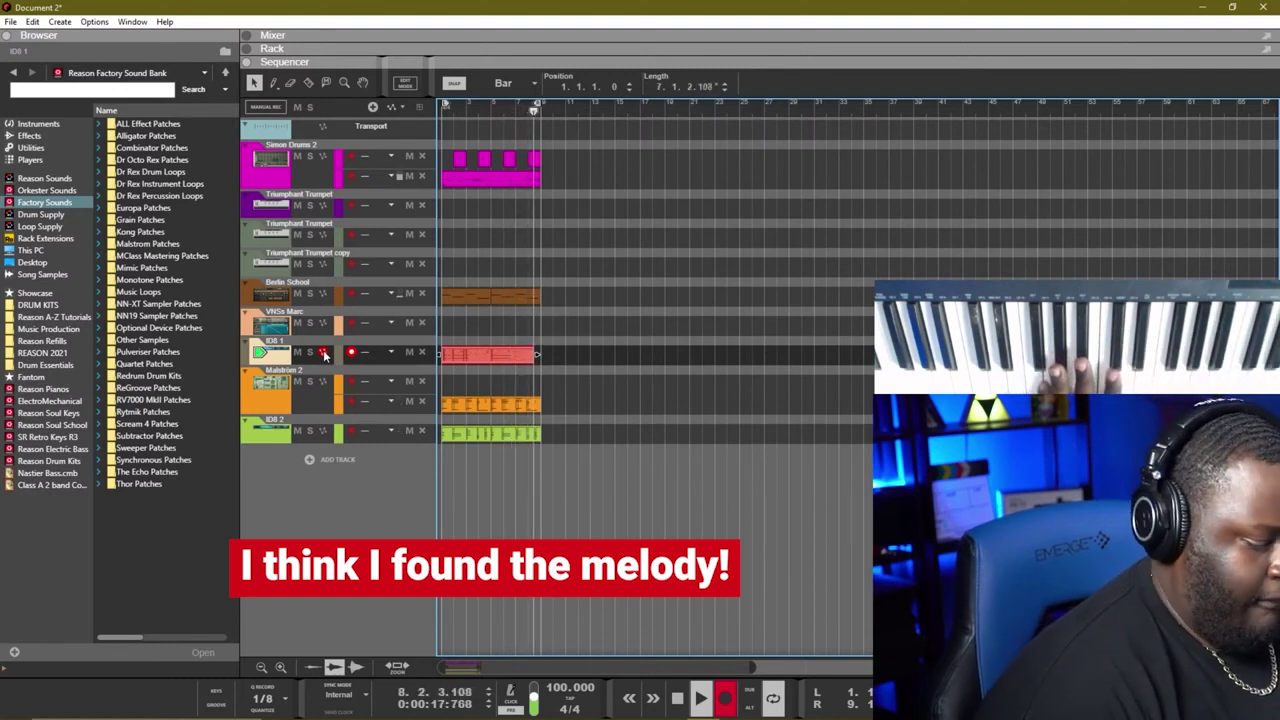
key("space")
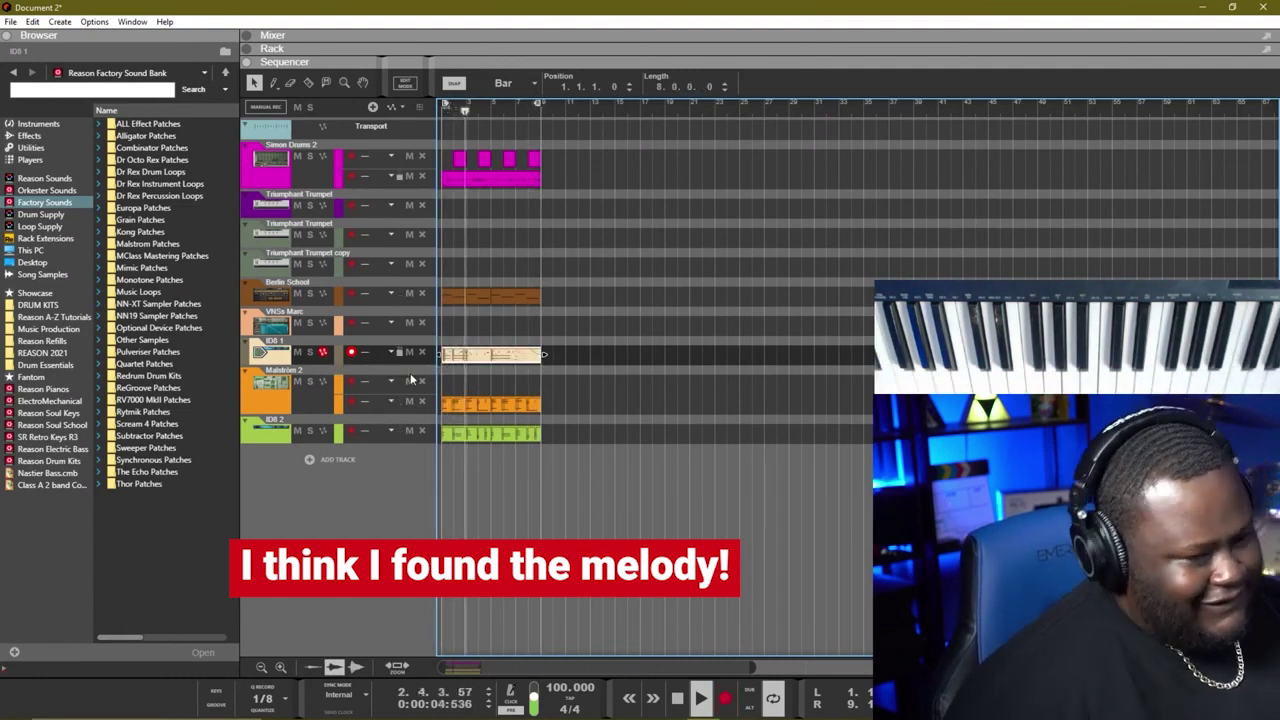
Step: Delete the ID8 1 melody take and record a new eight-bar one from bar 1 at 99 BPM
key("Delete")
key("space")
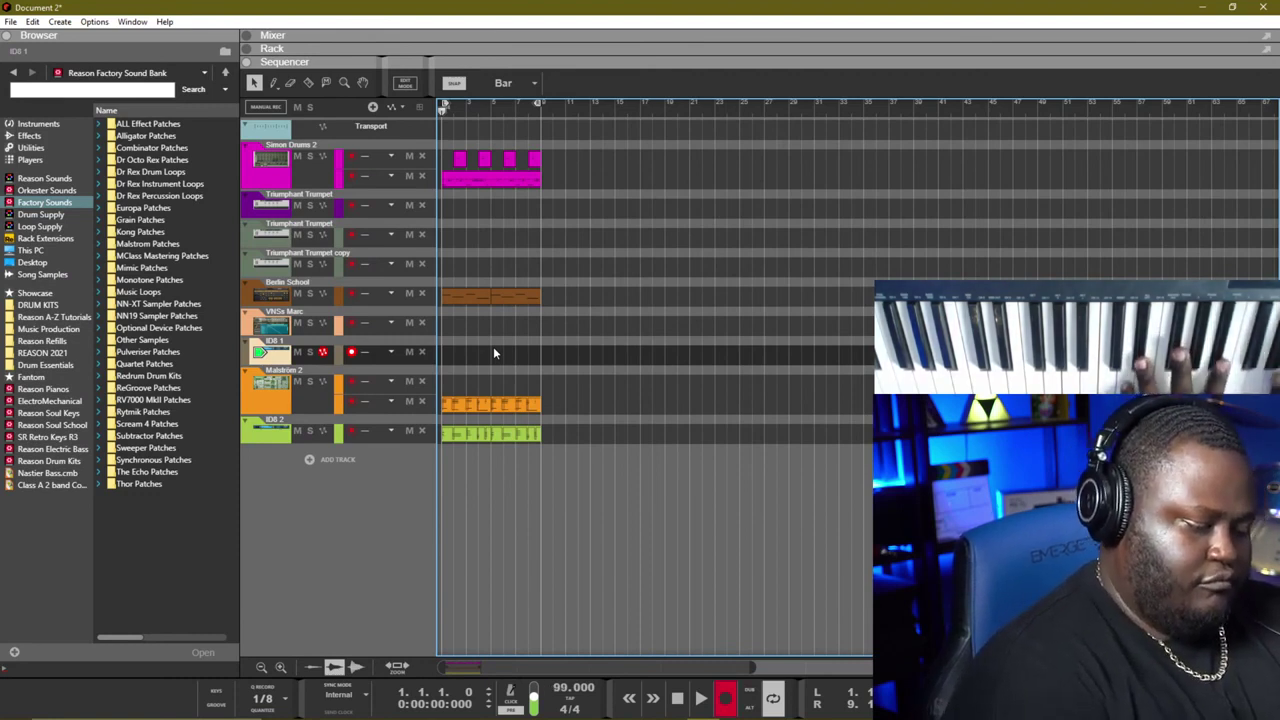
key("ctrl+Return")
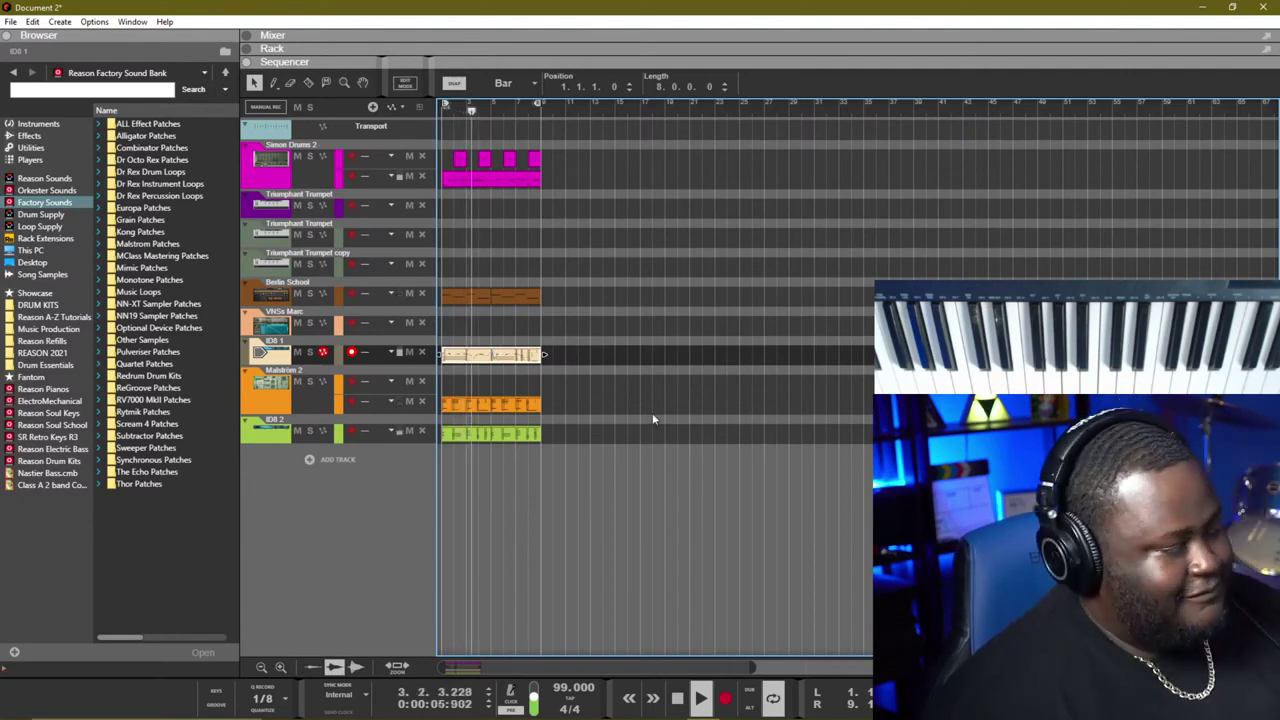
key("F5")
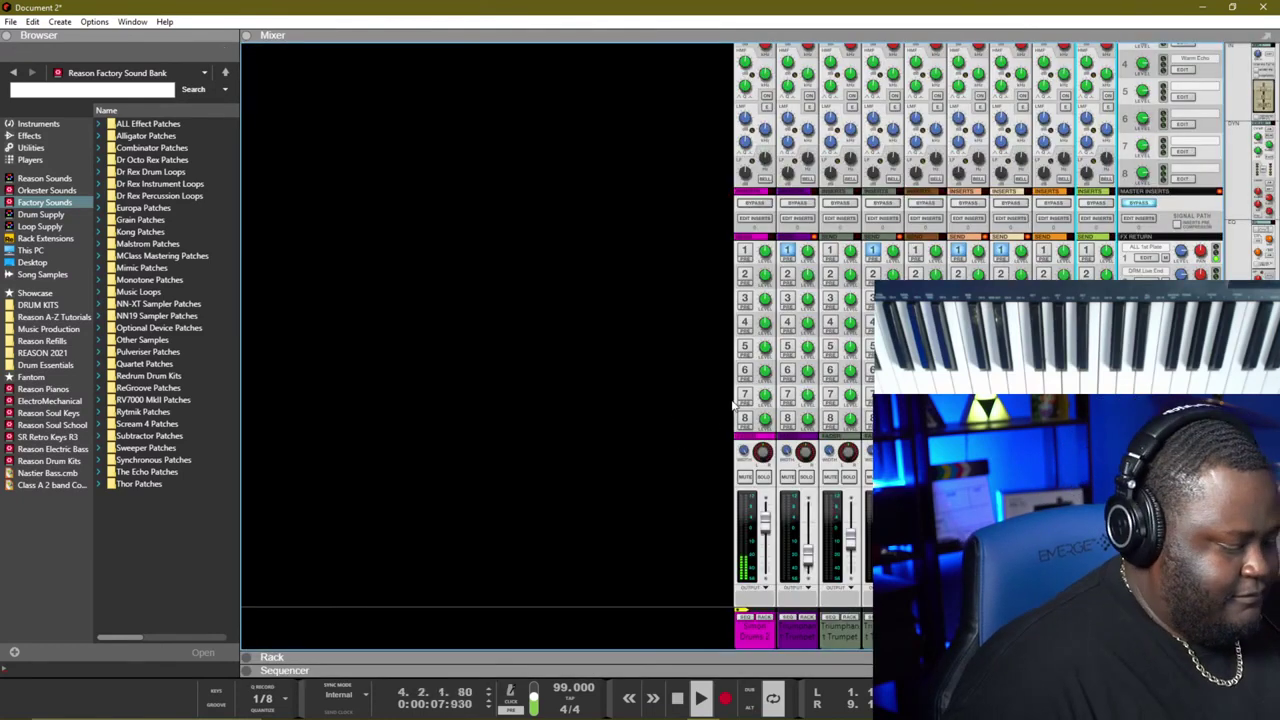
key("F7")
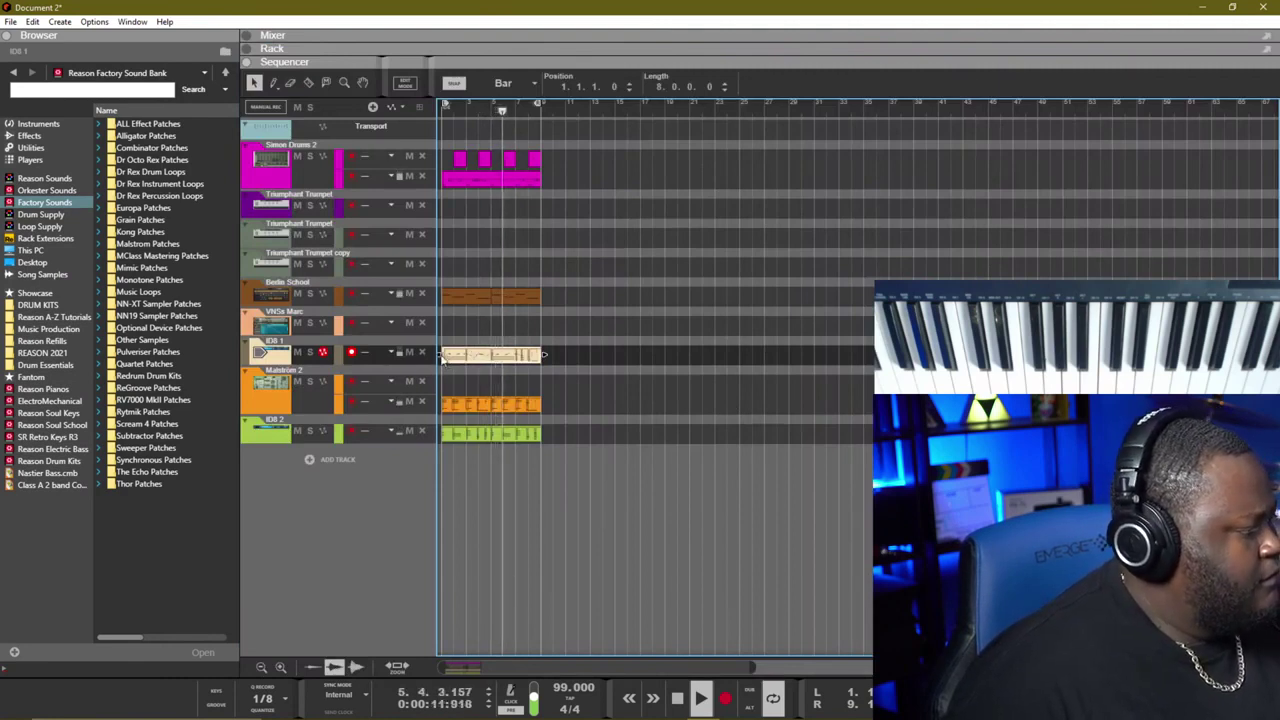
Step: Split the ID8 1 melody clip at bar 5 and shorten its second half to end at about bar 7
key("r")
left_click(495, 357)
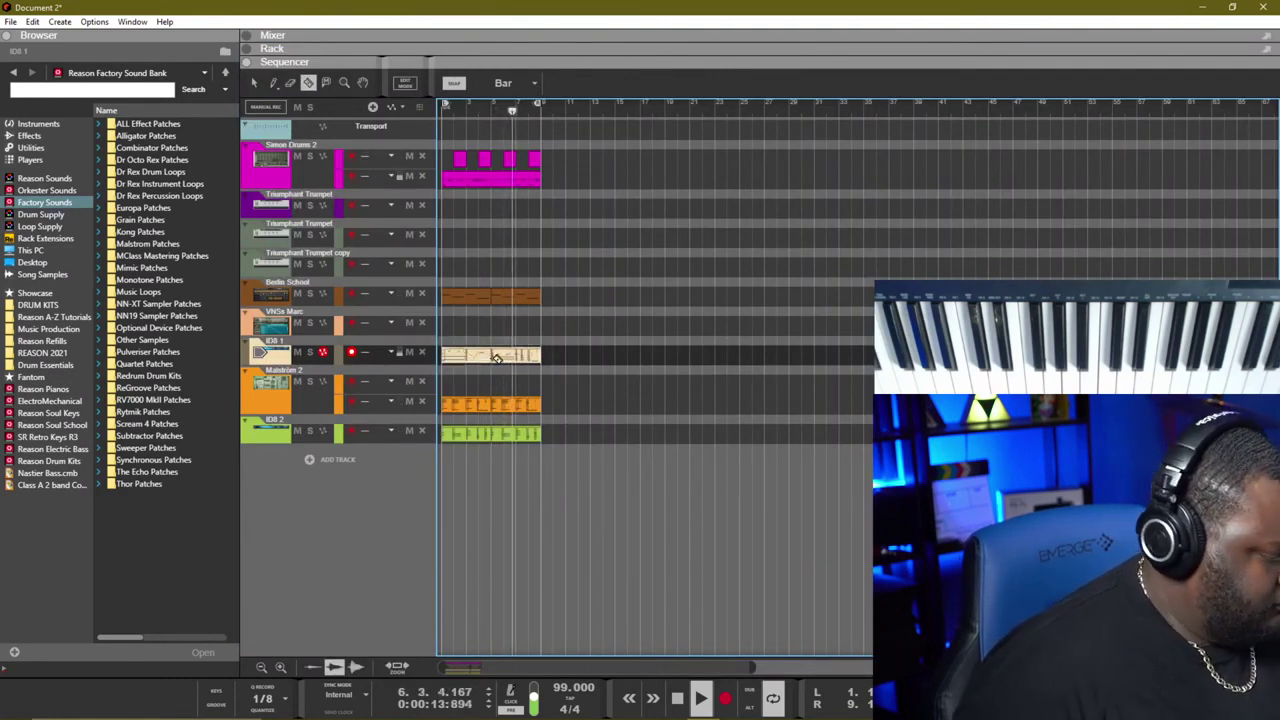
key("q")
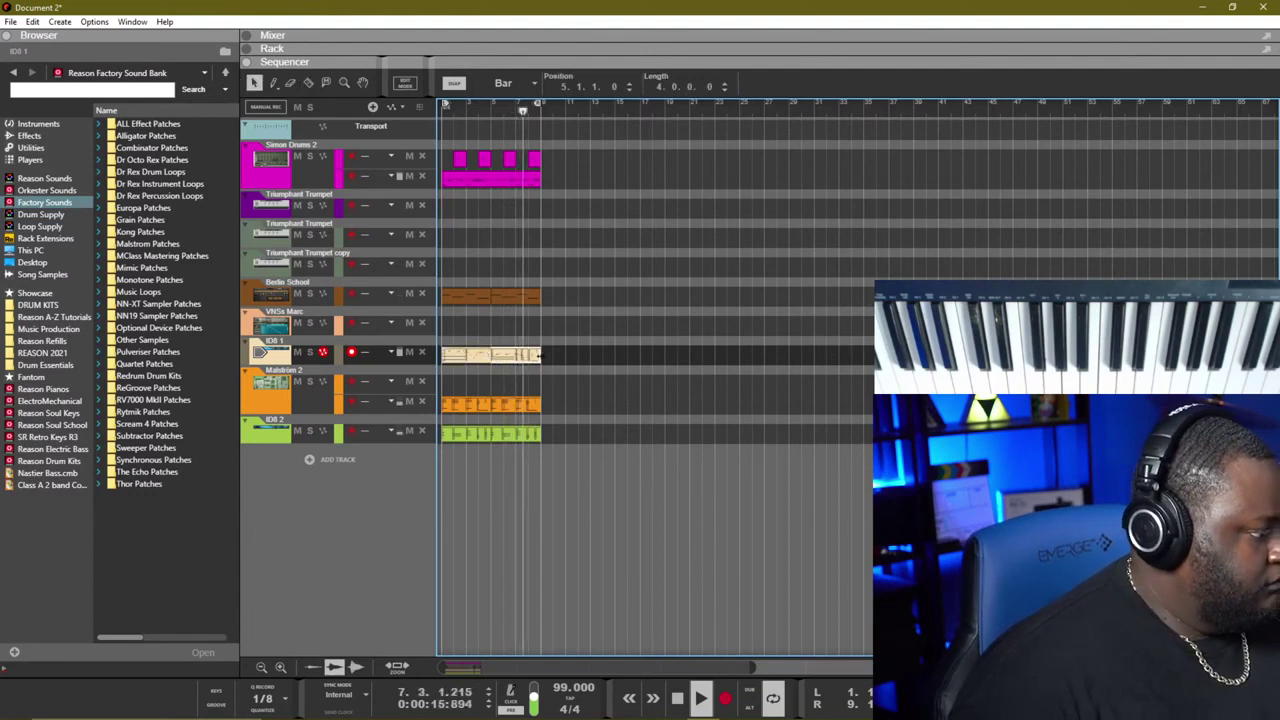
left_click_drag(543, 354, 515, 355)
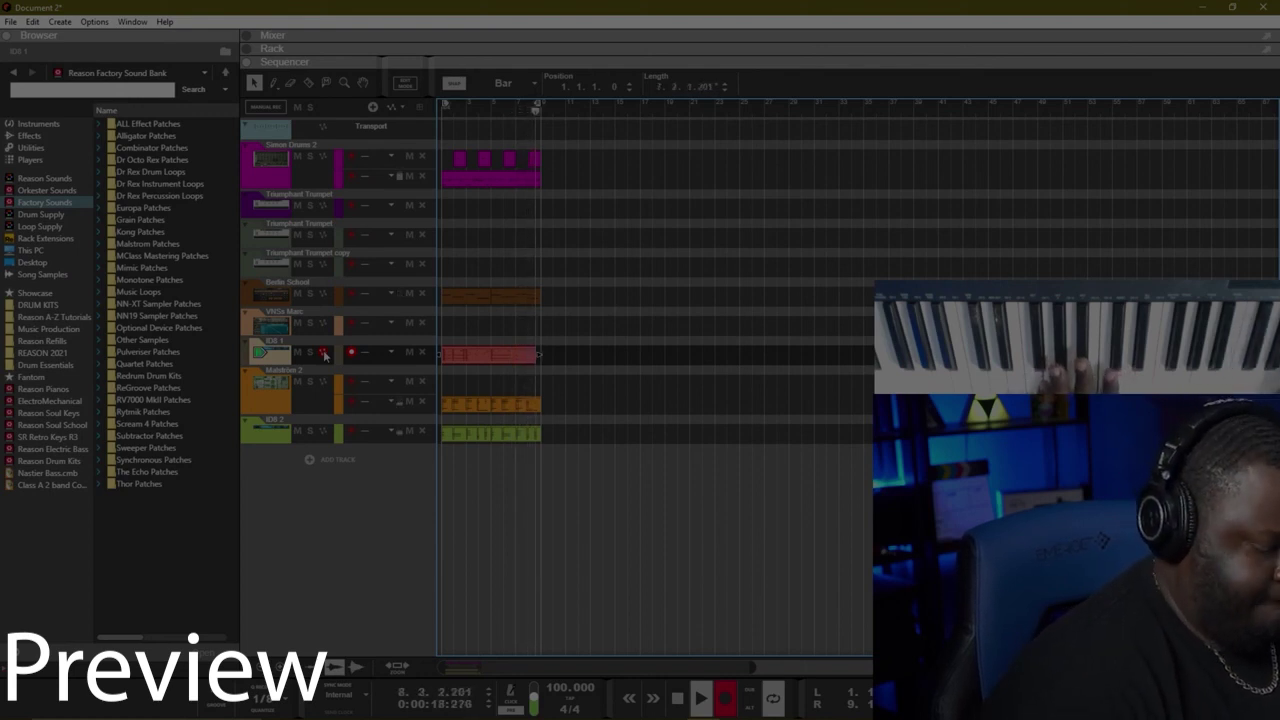
key("space")
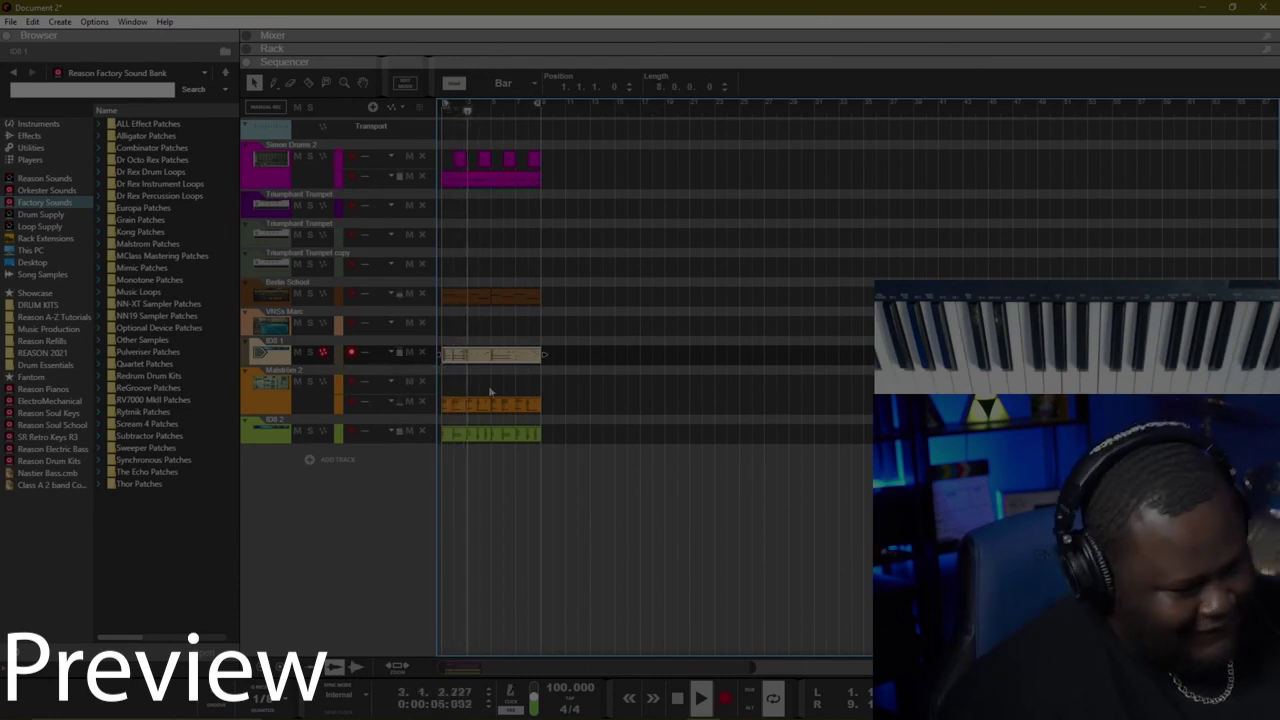
key("Delete")
key("space")
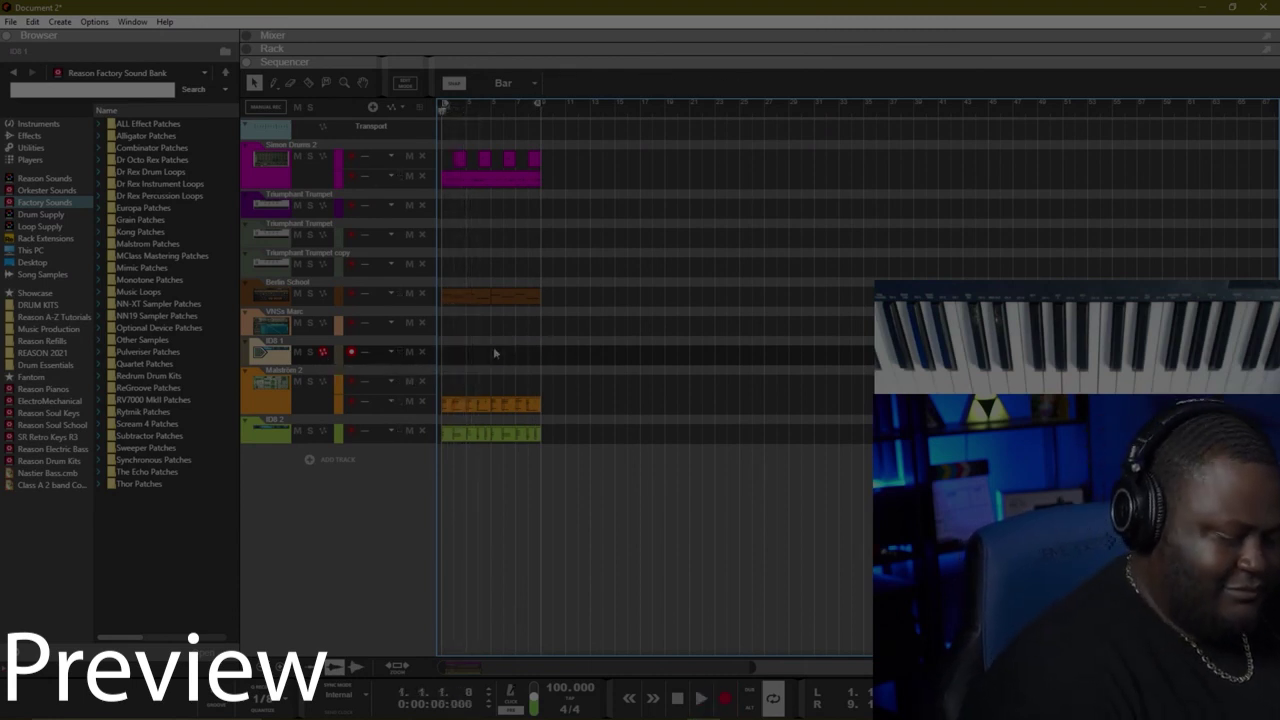